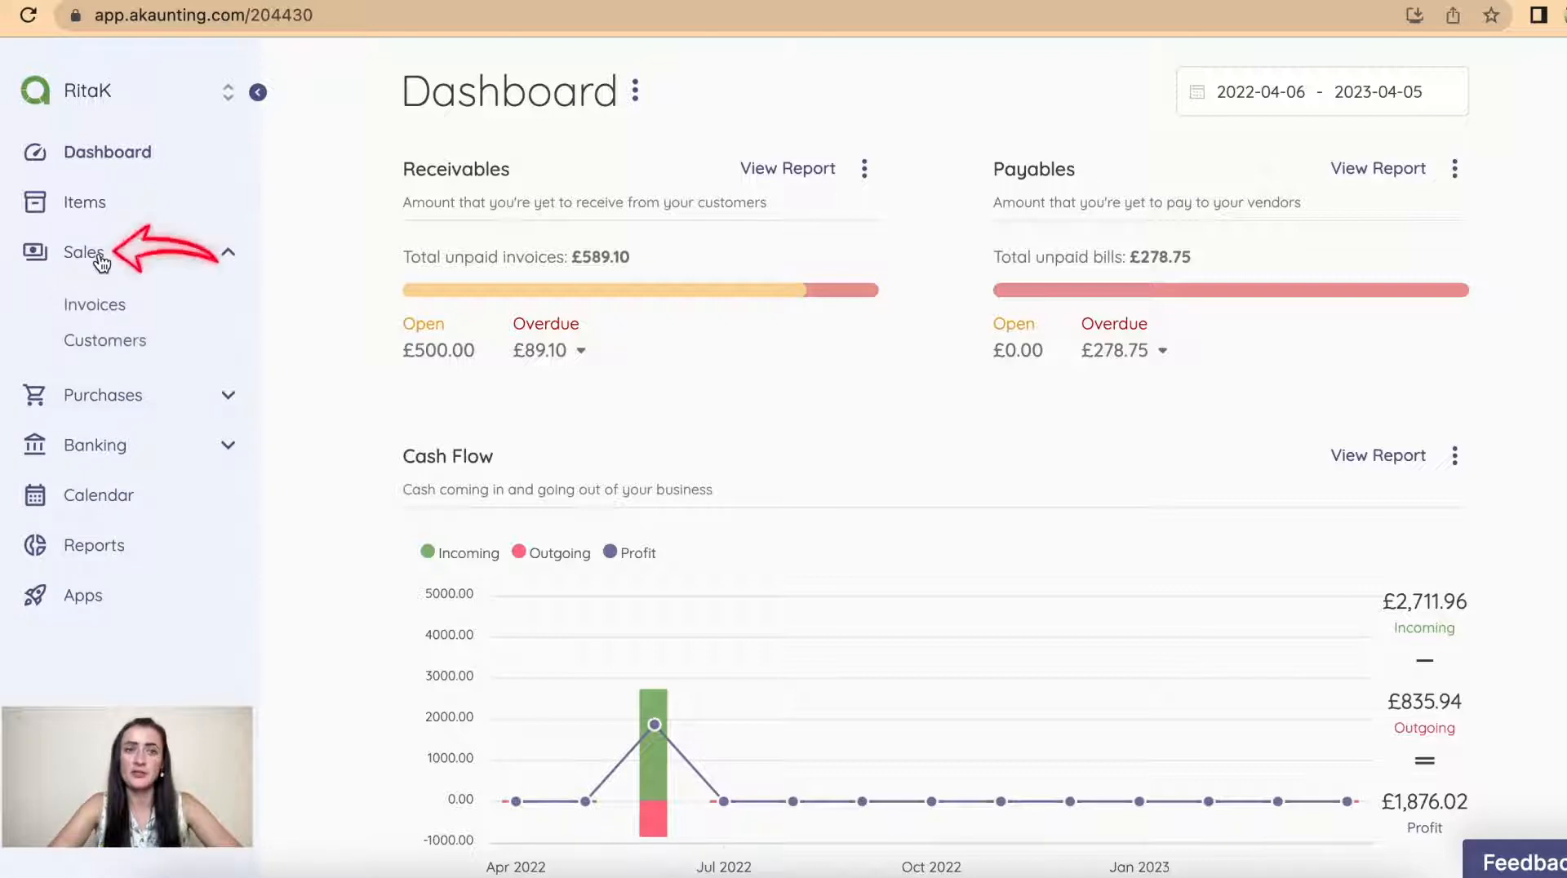
Step: Start a new recurring invoice from the recurring templates of the sales invoices
left_click(113, 310)
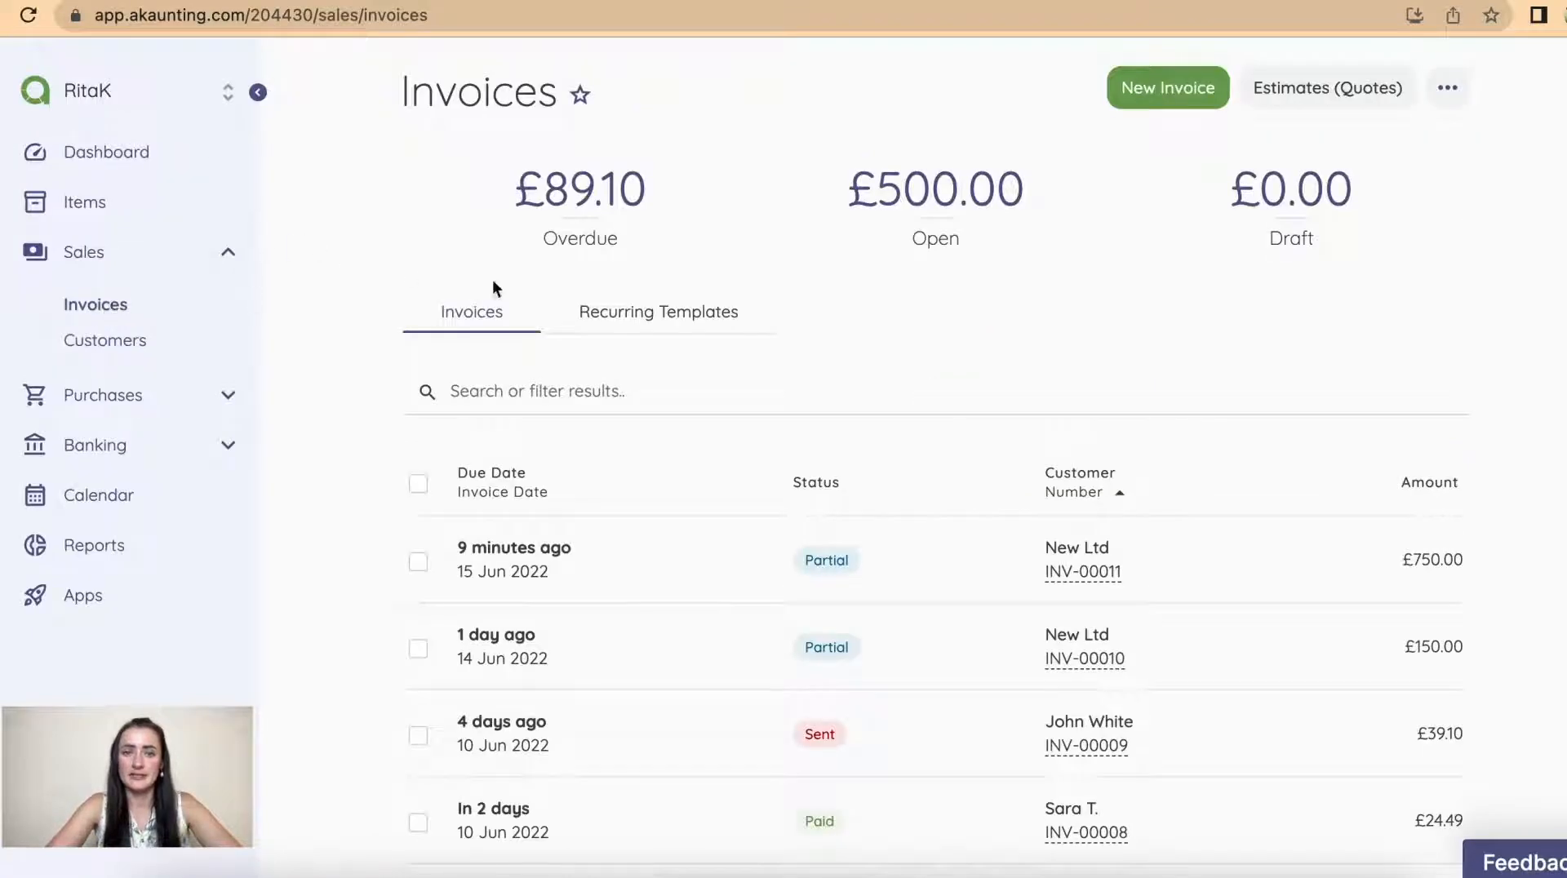
left_click(643, 322)
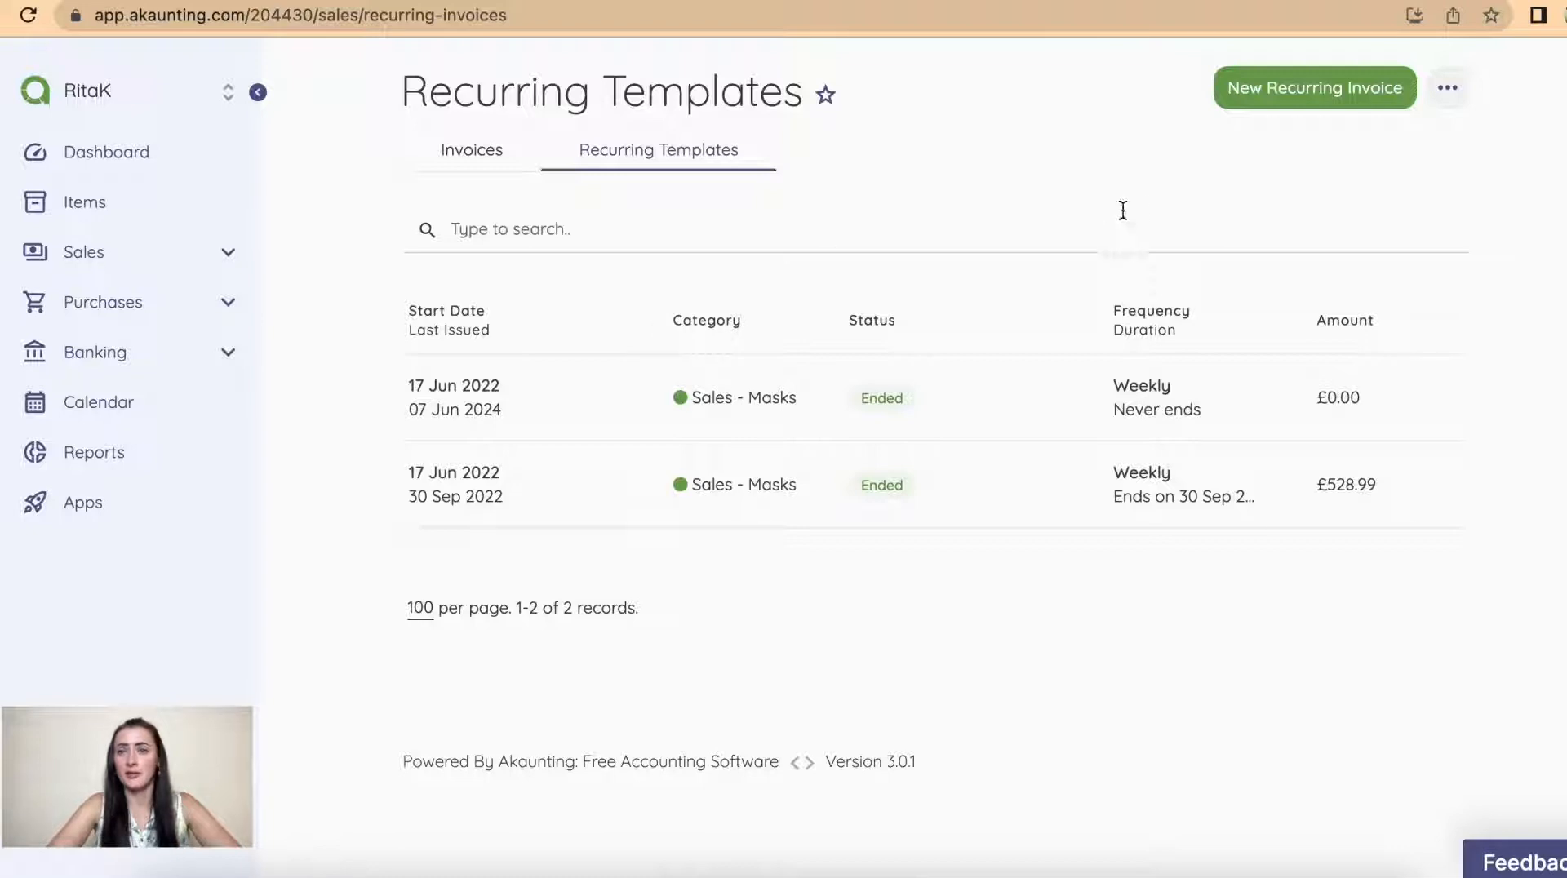
left_click(1310, 99)
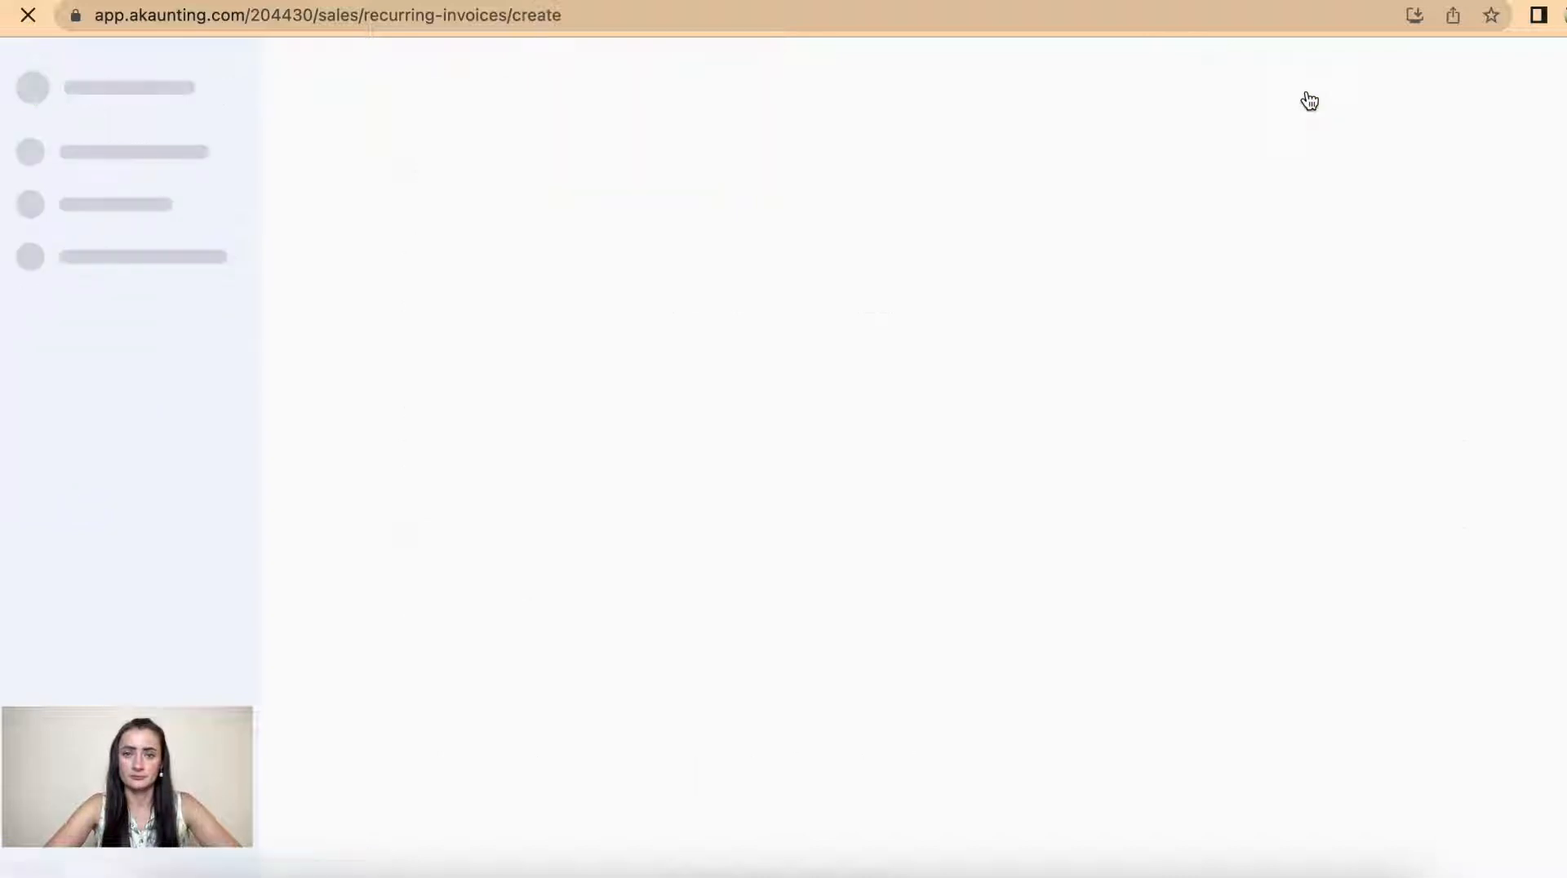
Step: Examine the Company section of the new recurring invoice and collapse it again
scroll(1307, 99, "down", 2)
left_click(1021, 133)
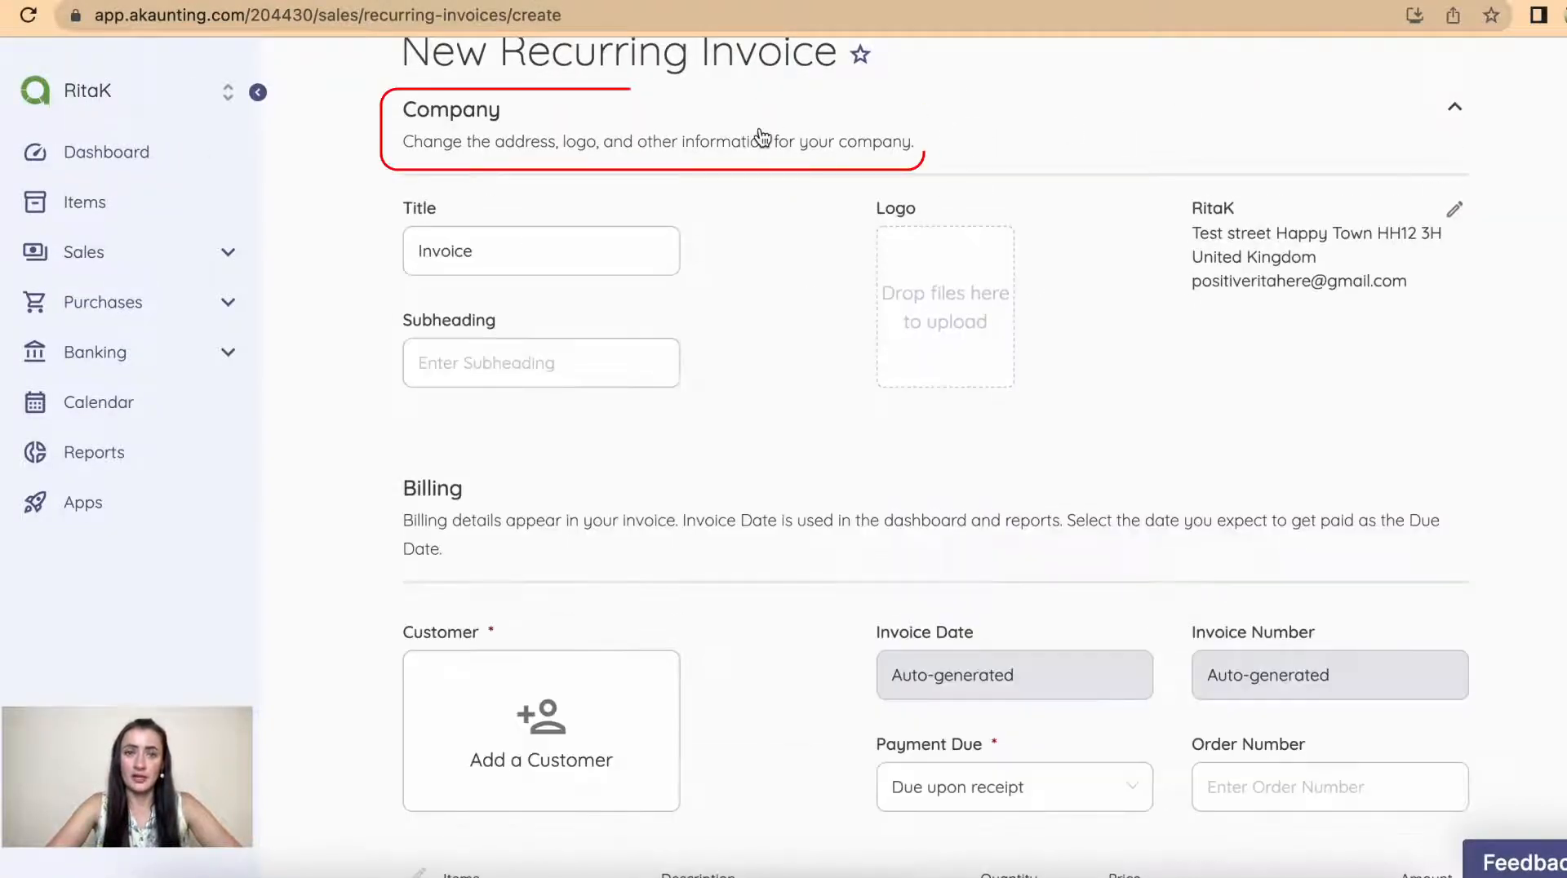
left_click(1056, 145)
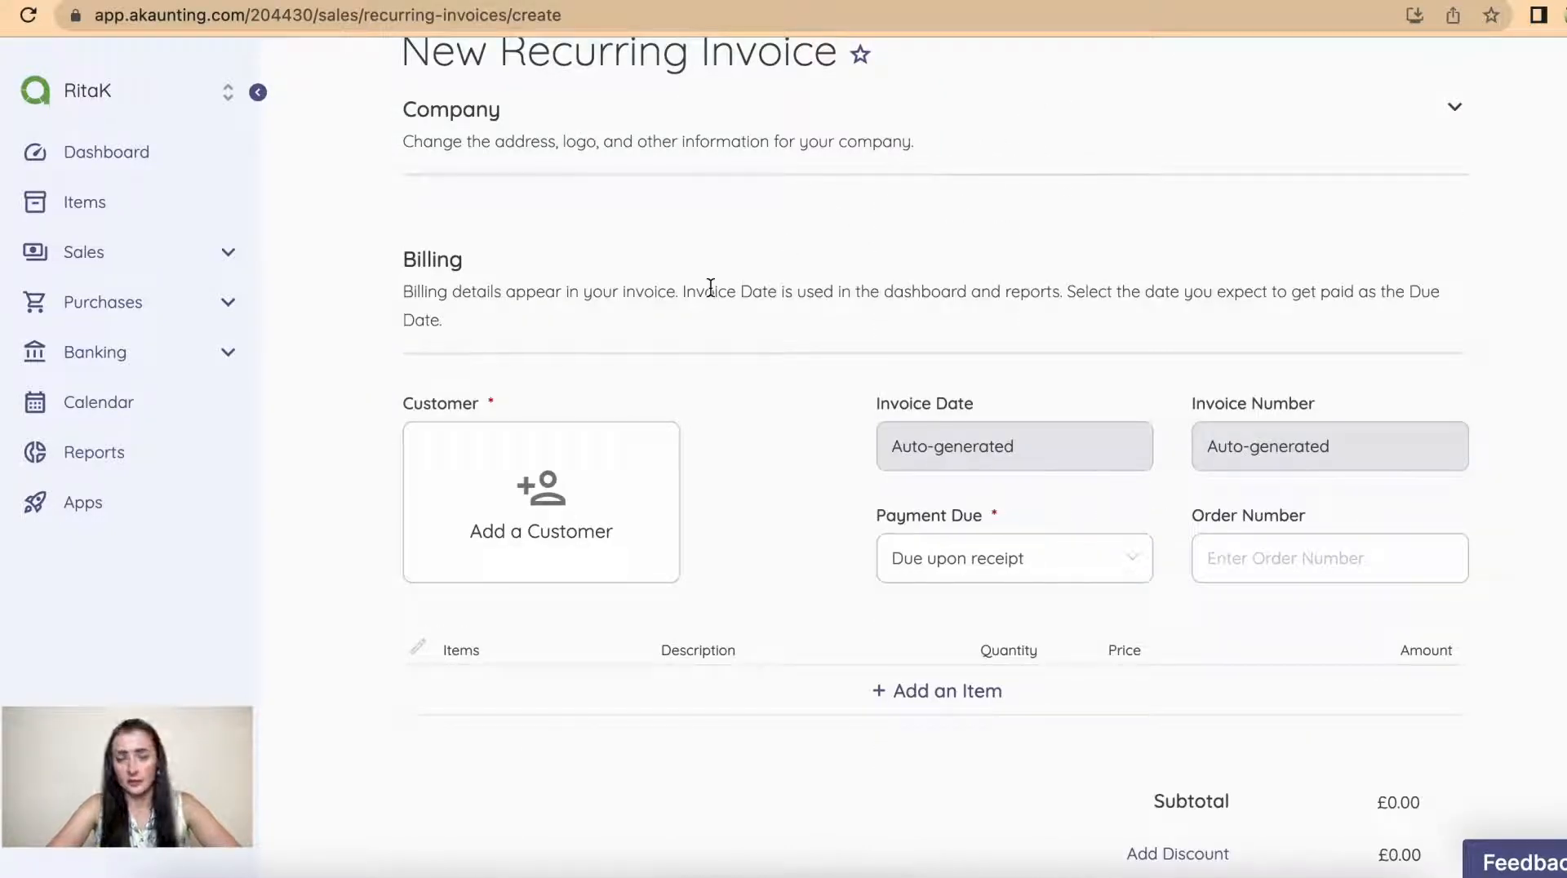
left_click(715, 133)
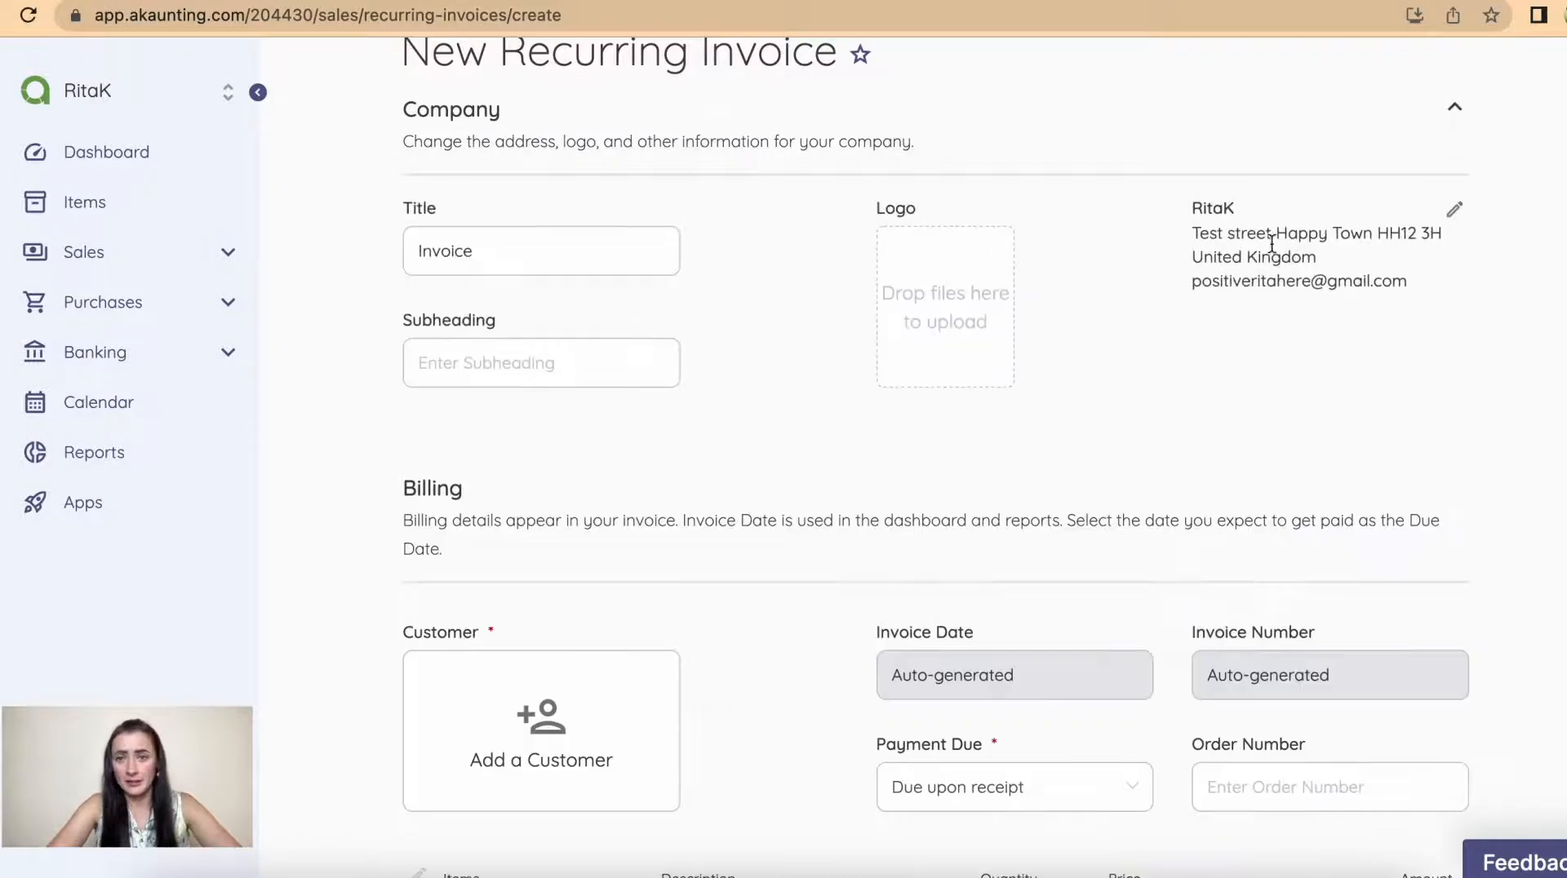
left_click(892, 143)
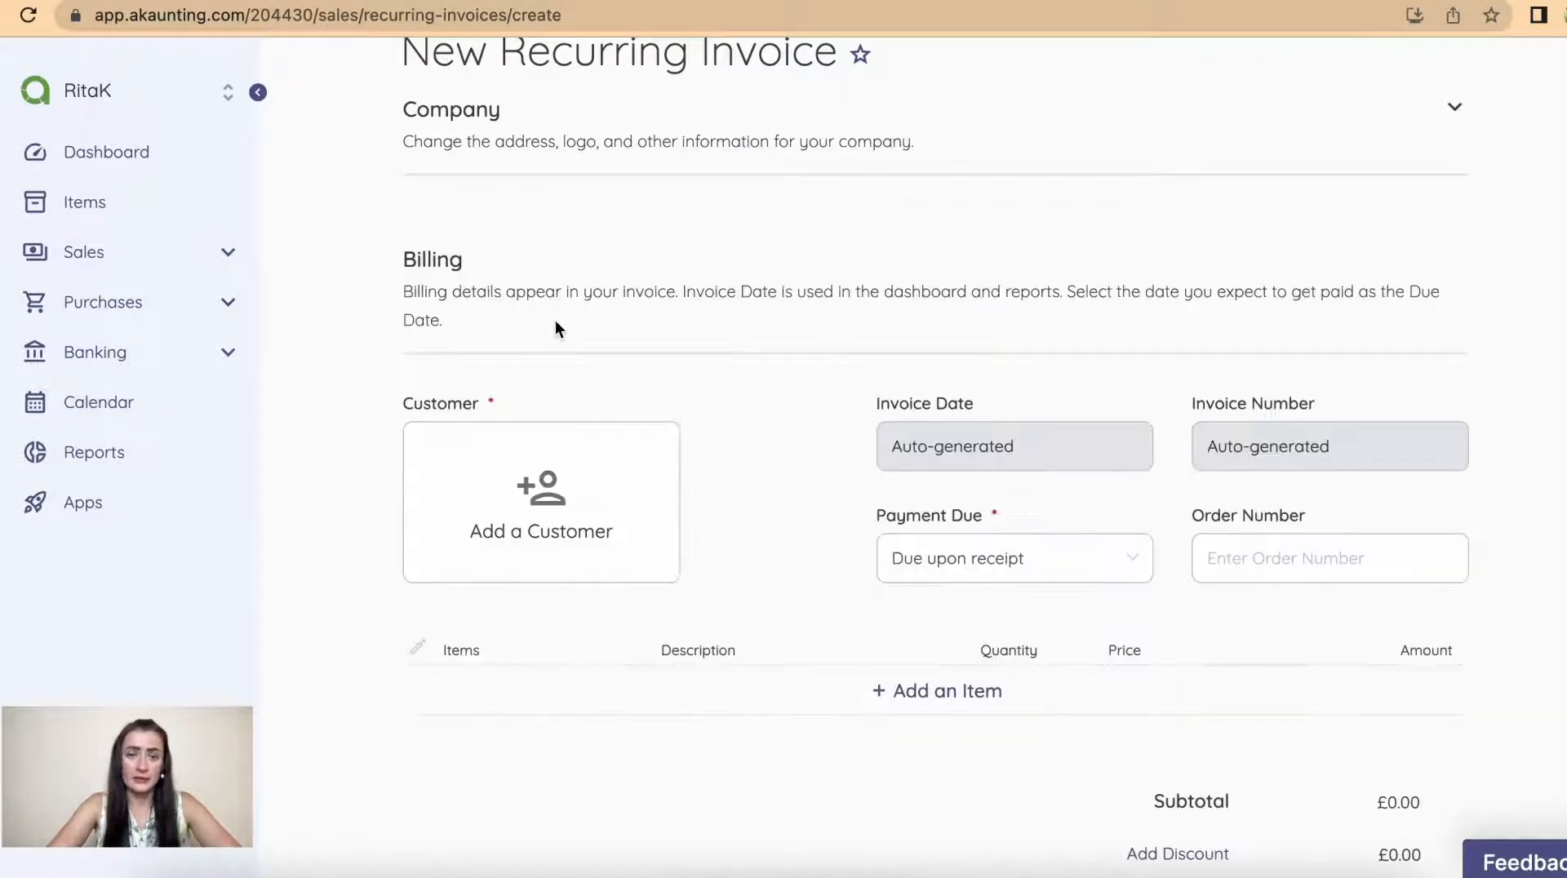
Step: Assign New Ltd as the invoice's customer and set payment to due within 15 days
scroll(555, 326, "down", 2)
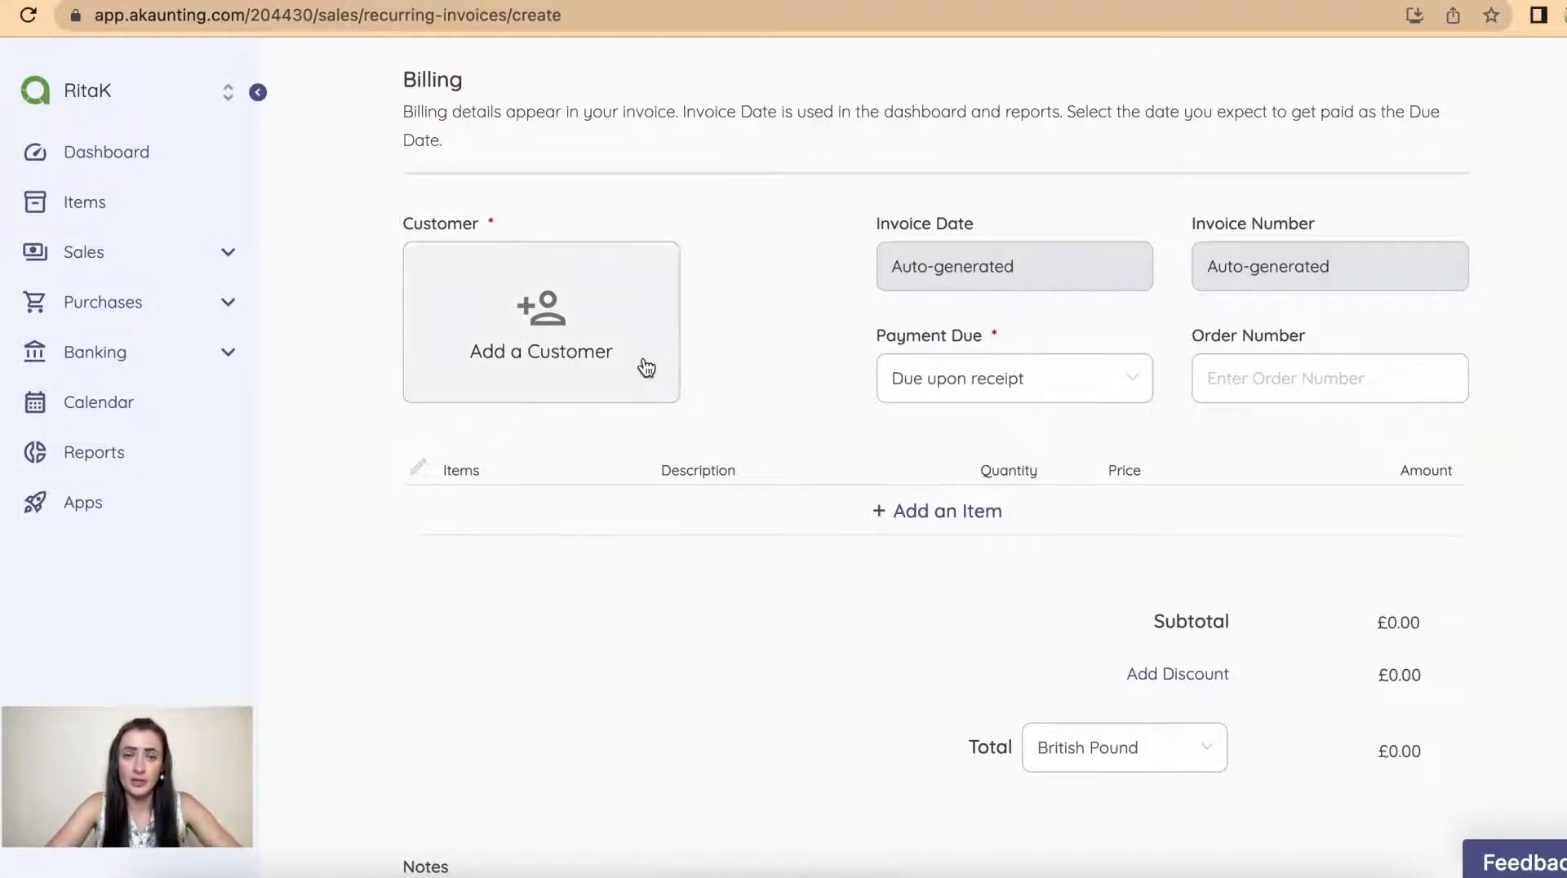
left_click(604, 320)
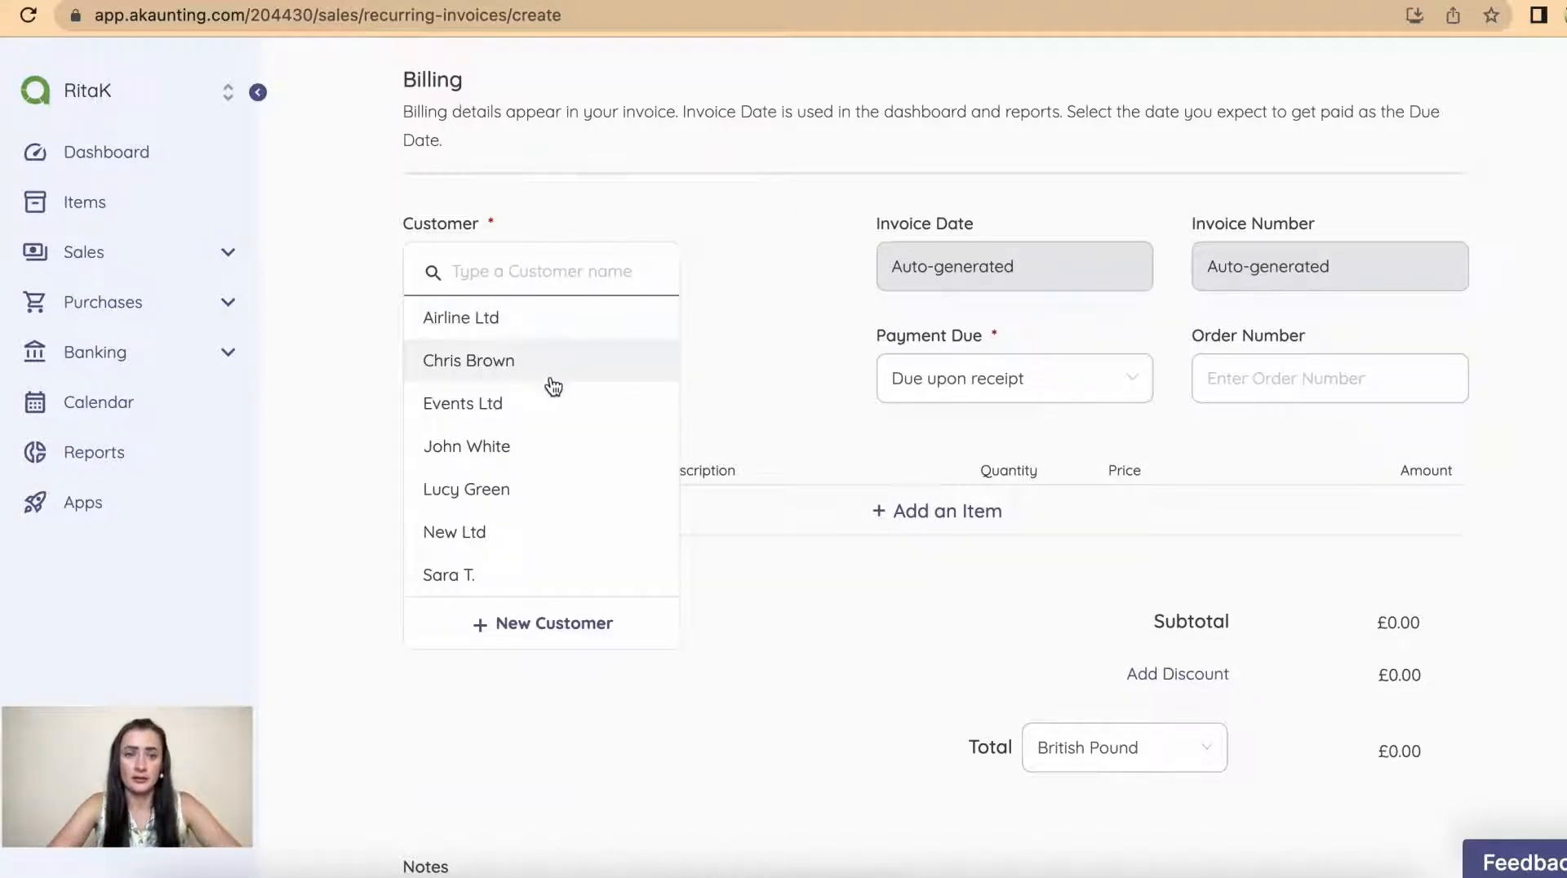
left_click(531, 537)
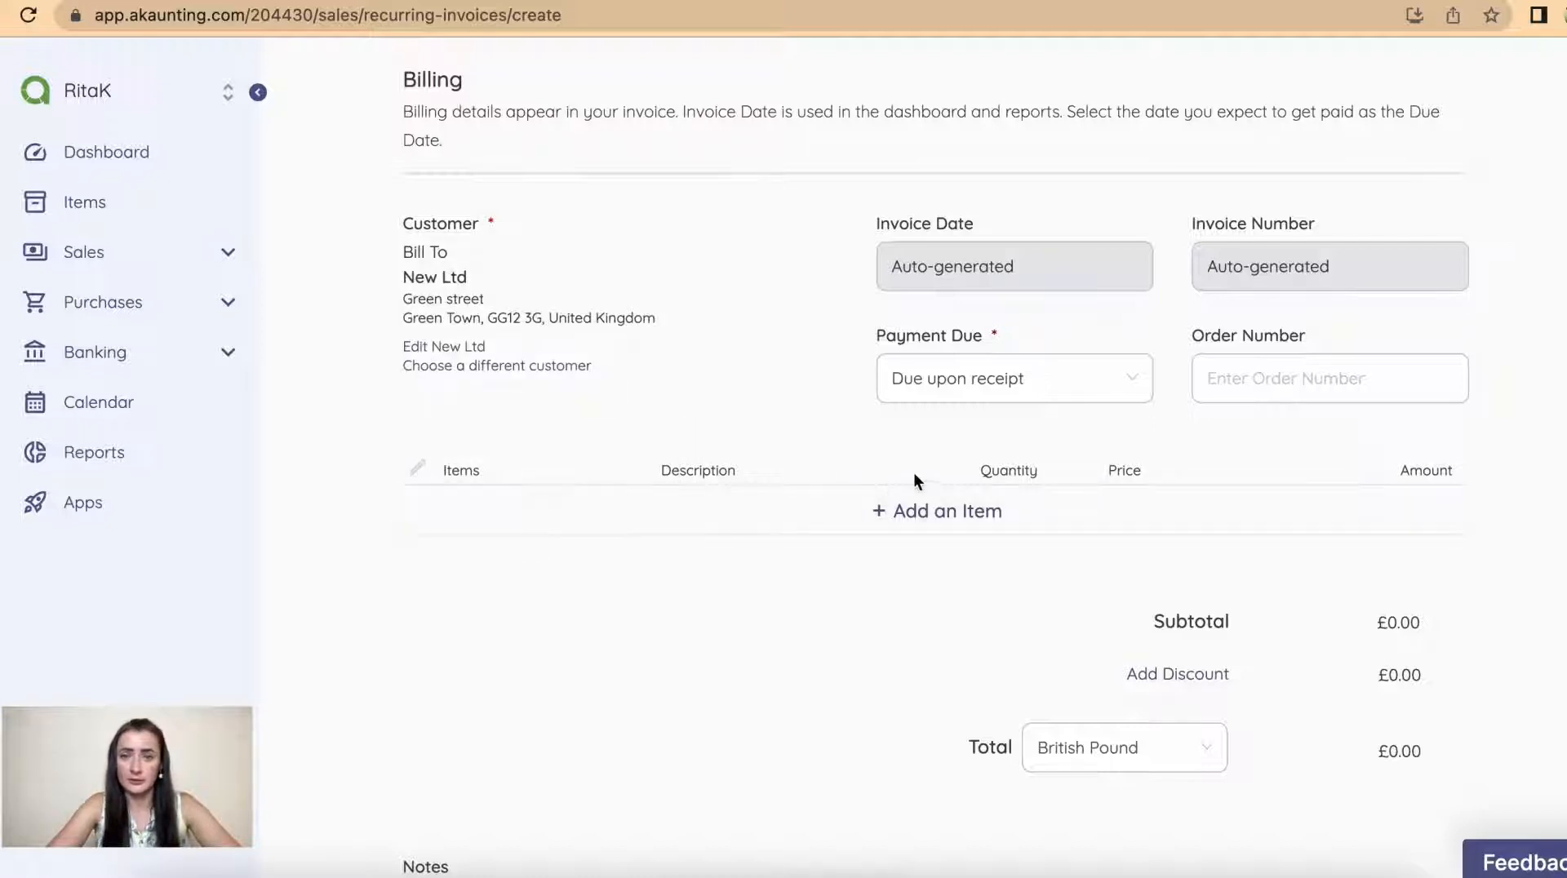
left_click(1027, 386)
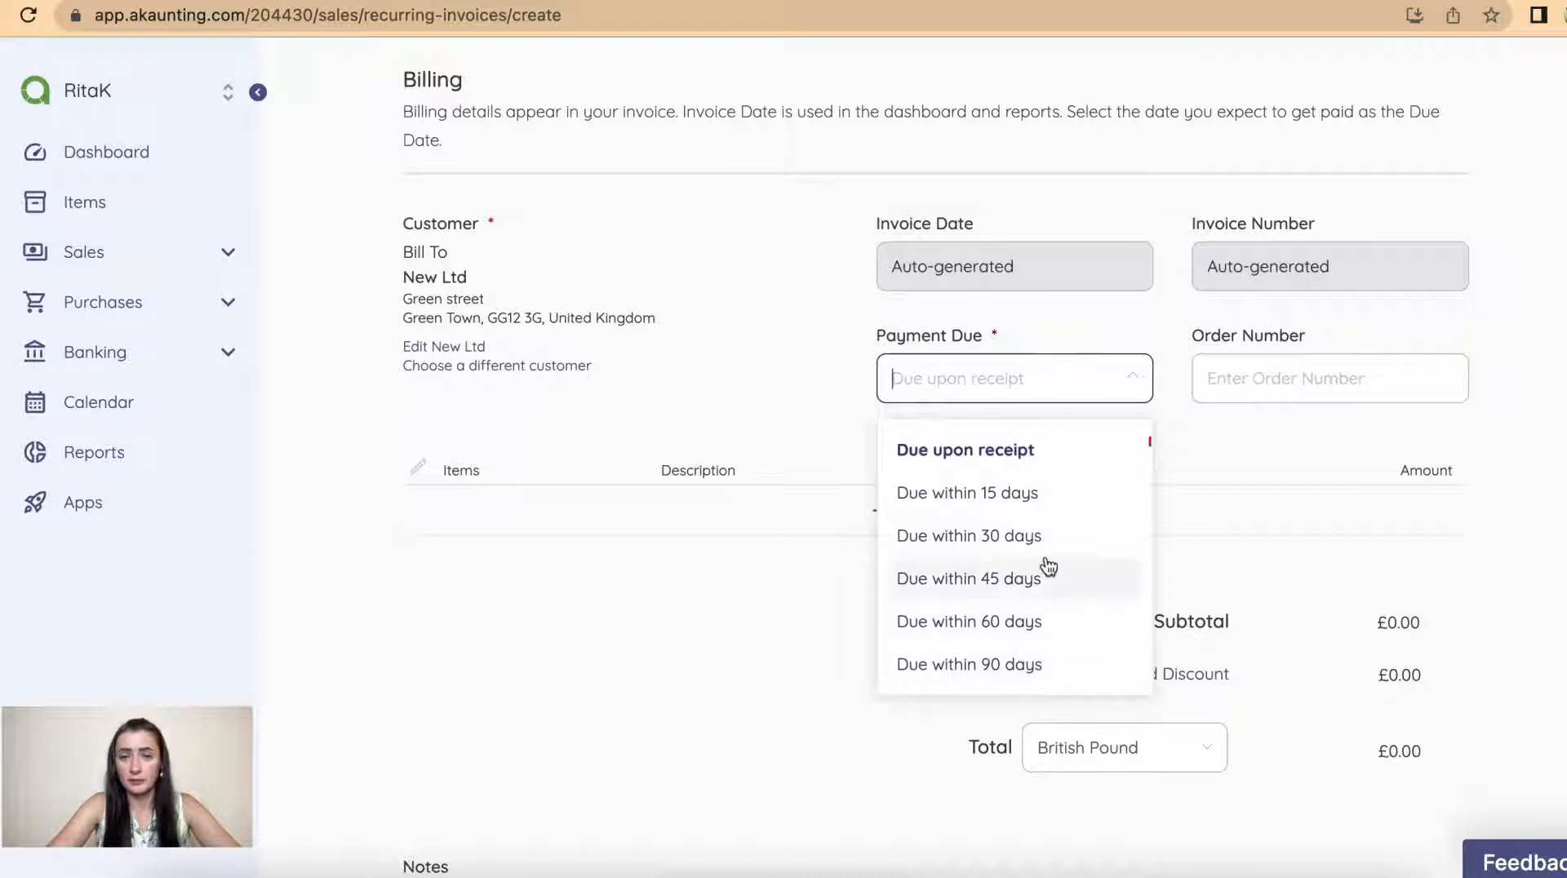
left_click(1045, 499)
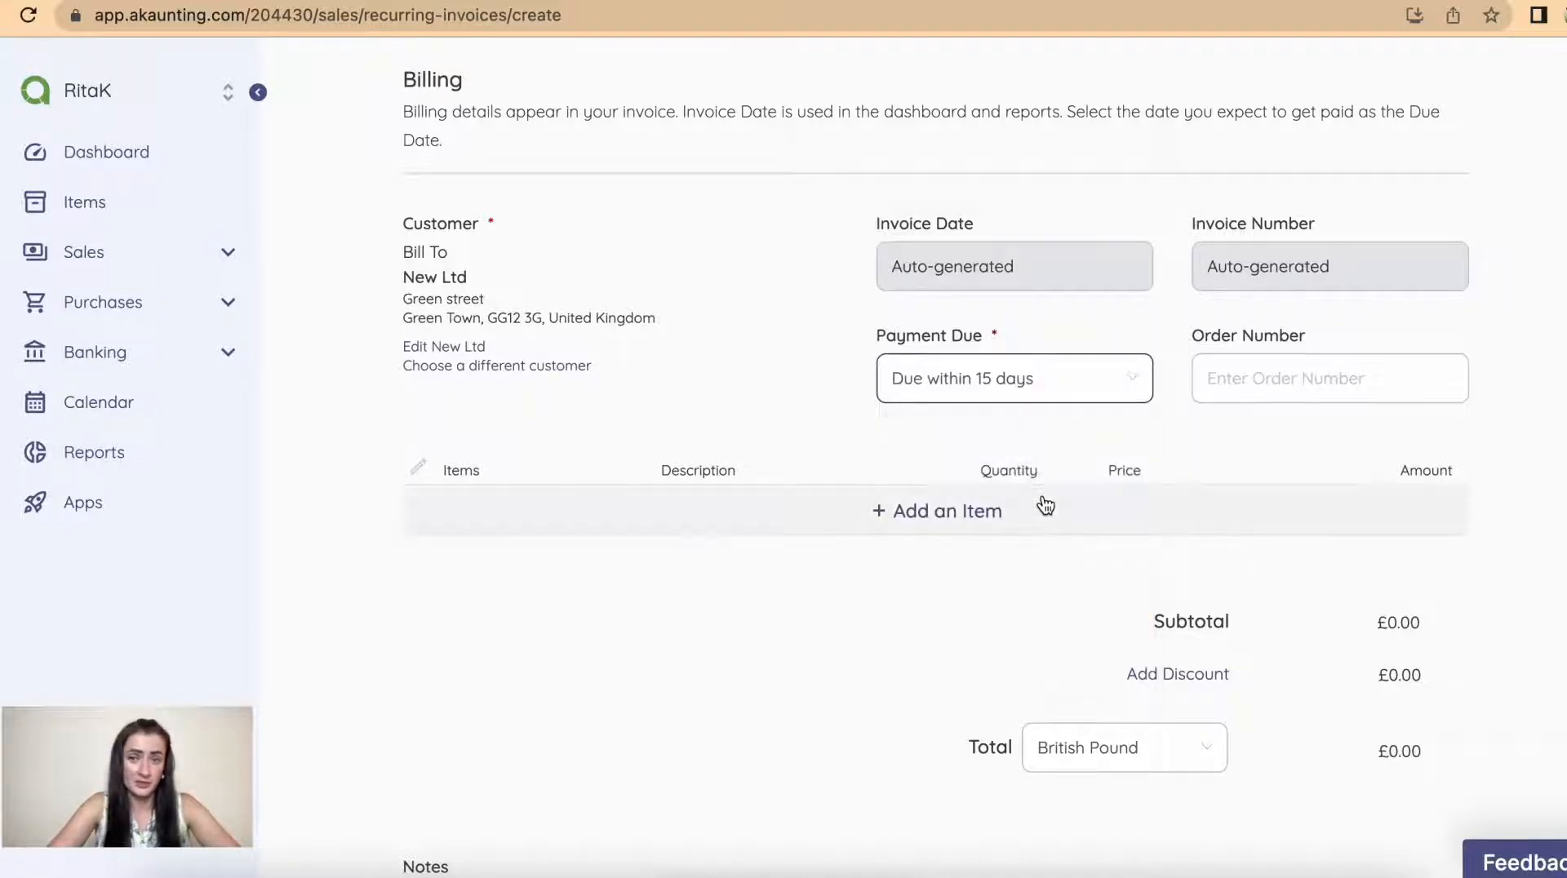
Step: Add the Candy bar item to the invoice with a quantity of 500
scroll(1046, 506, "down", 1)
scroll(1043, 505, "down", 2)
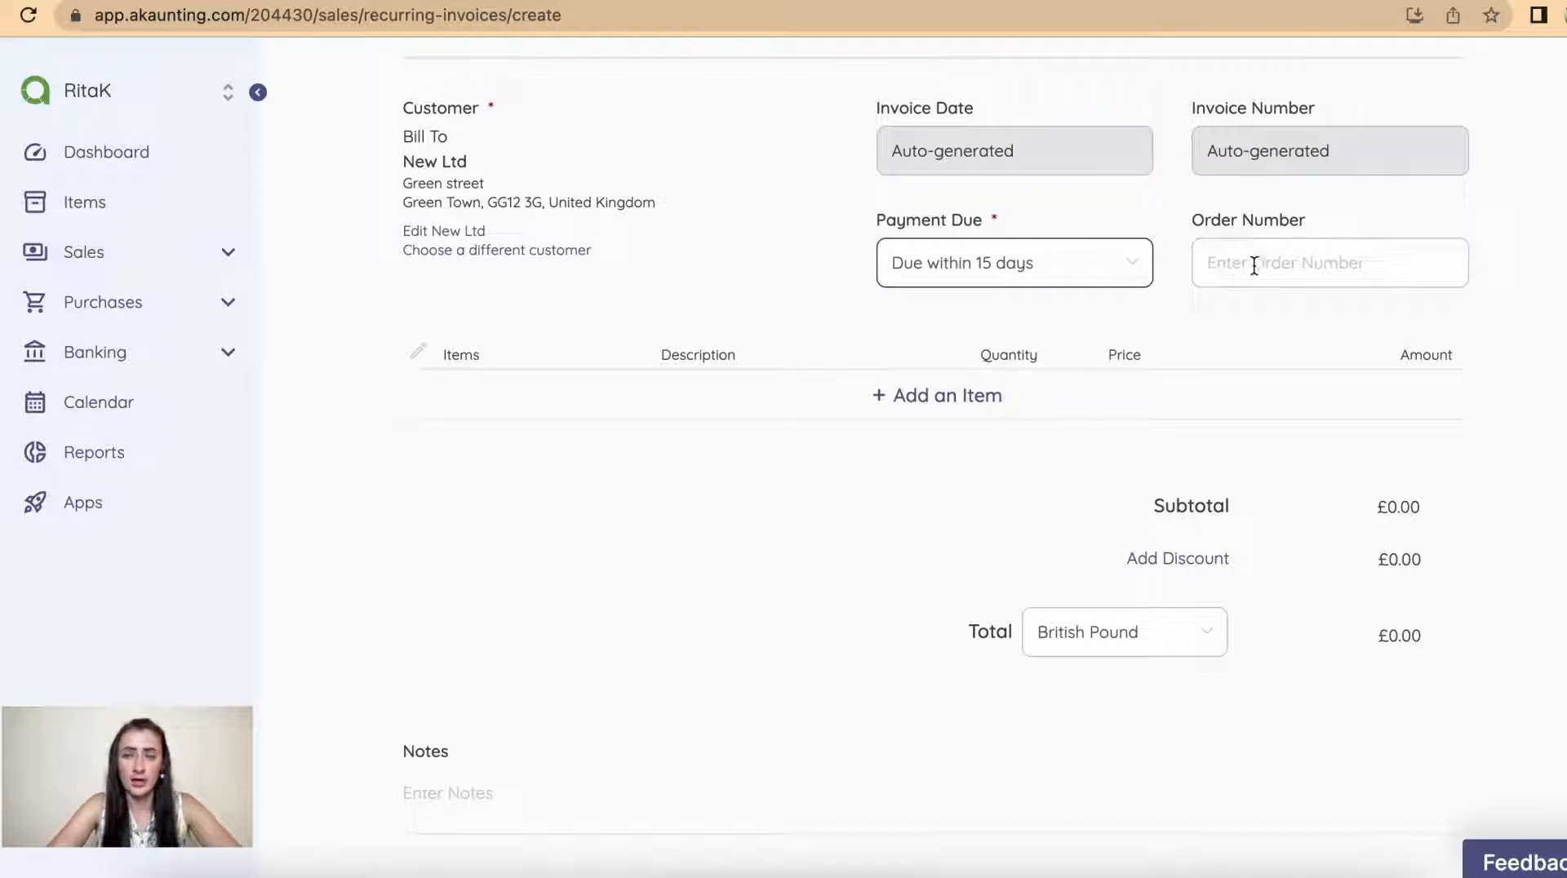
left_click(900, 397)
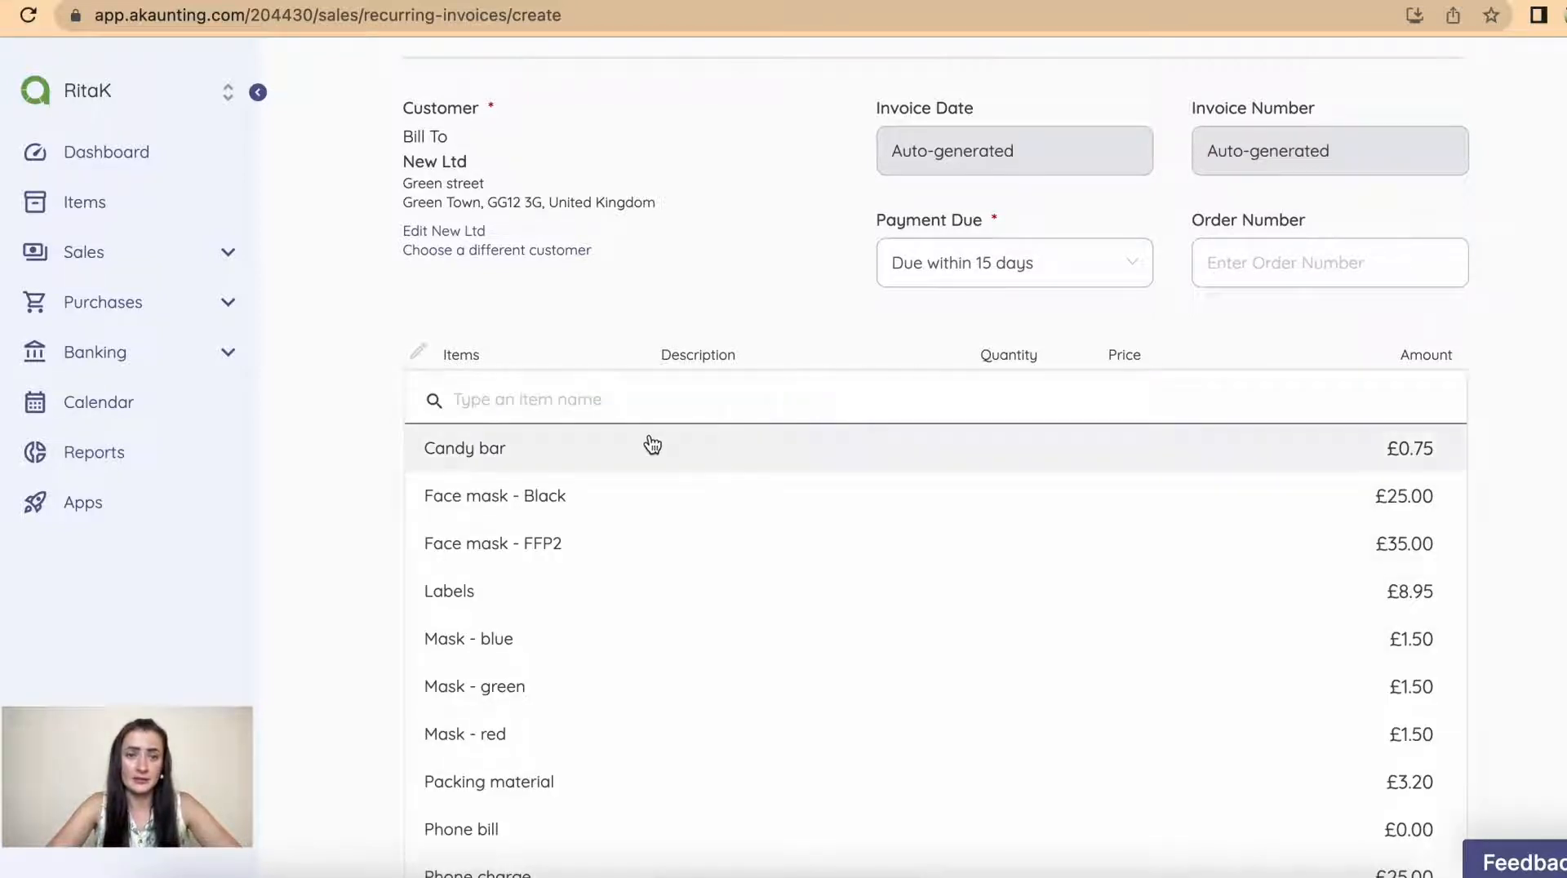
left_click(653, 446)
left_click(1084, 427)
key("BackSpace")
type("500")
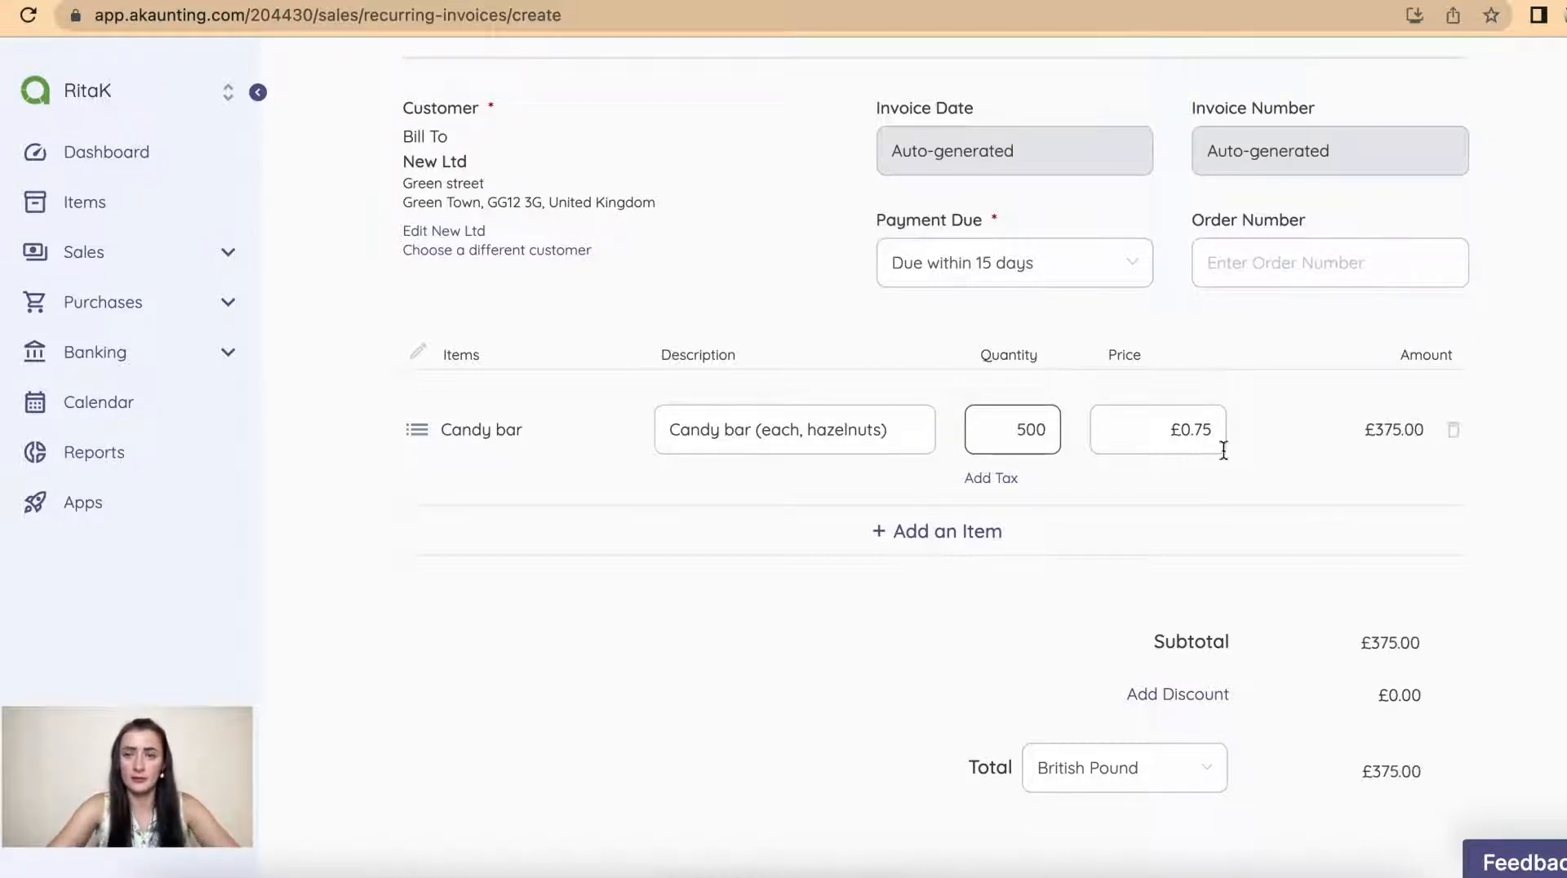
left_click(950, 586)
Step: Add the Shipping item to the invoice and set its price to £5.99
scroll(950, 587, "down", 3)
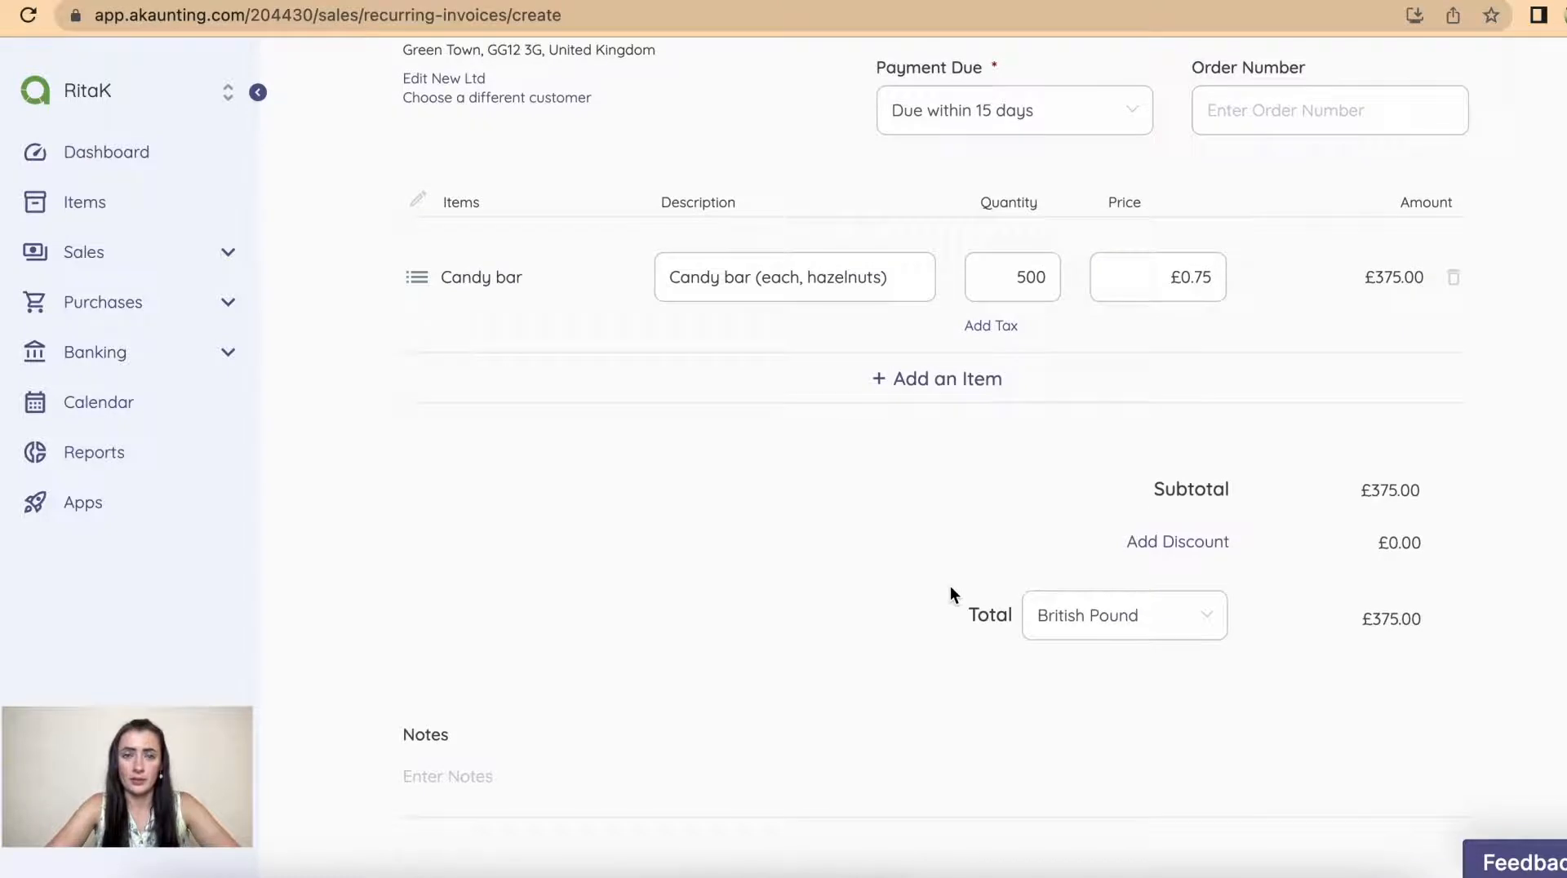
left_click(927, 378)
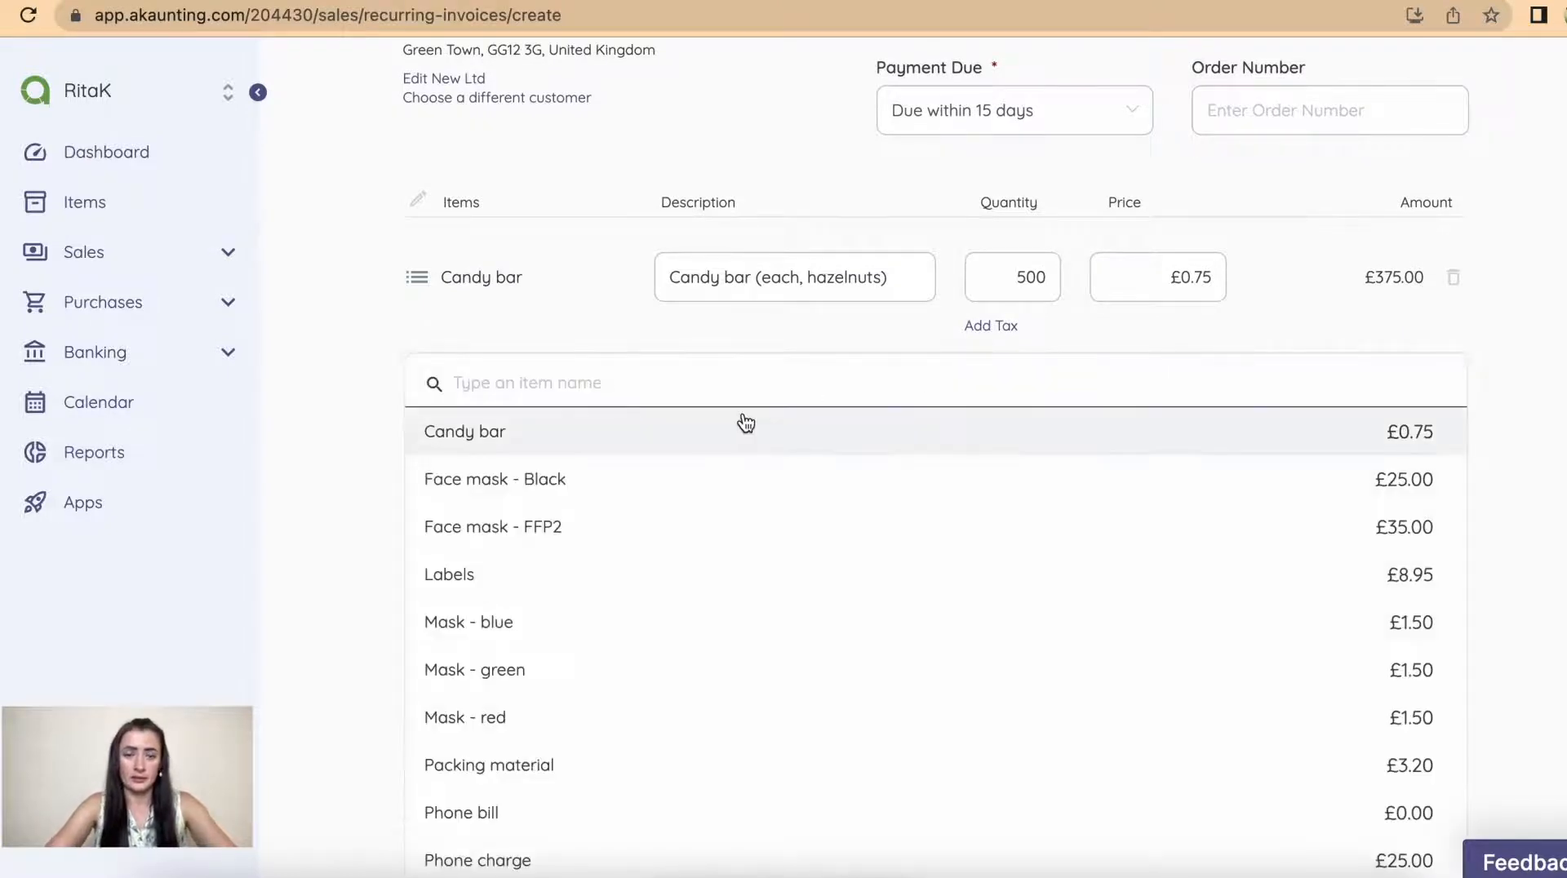
type("ship")
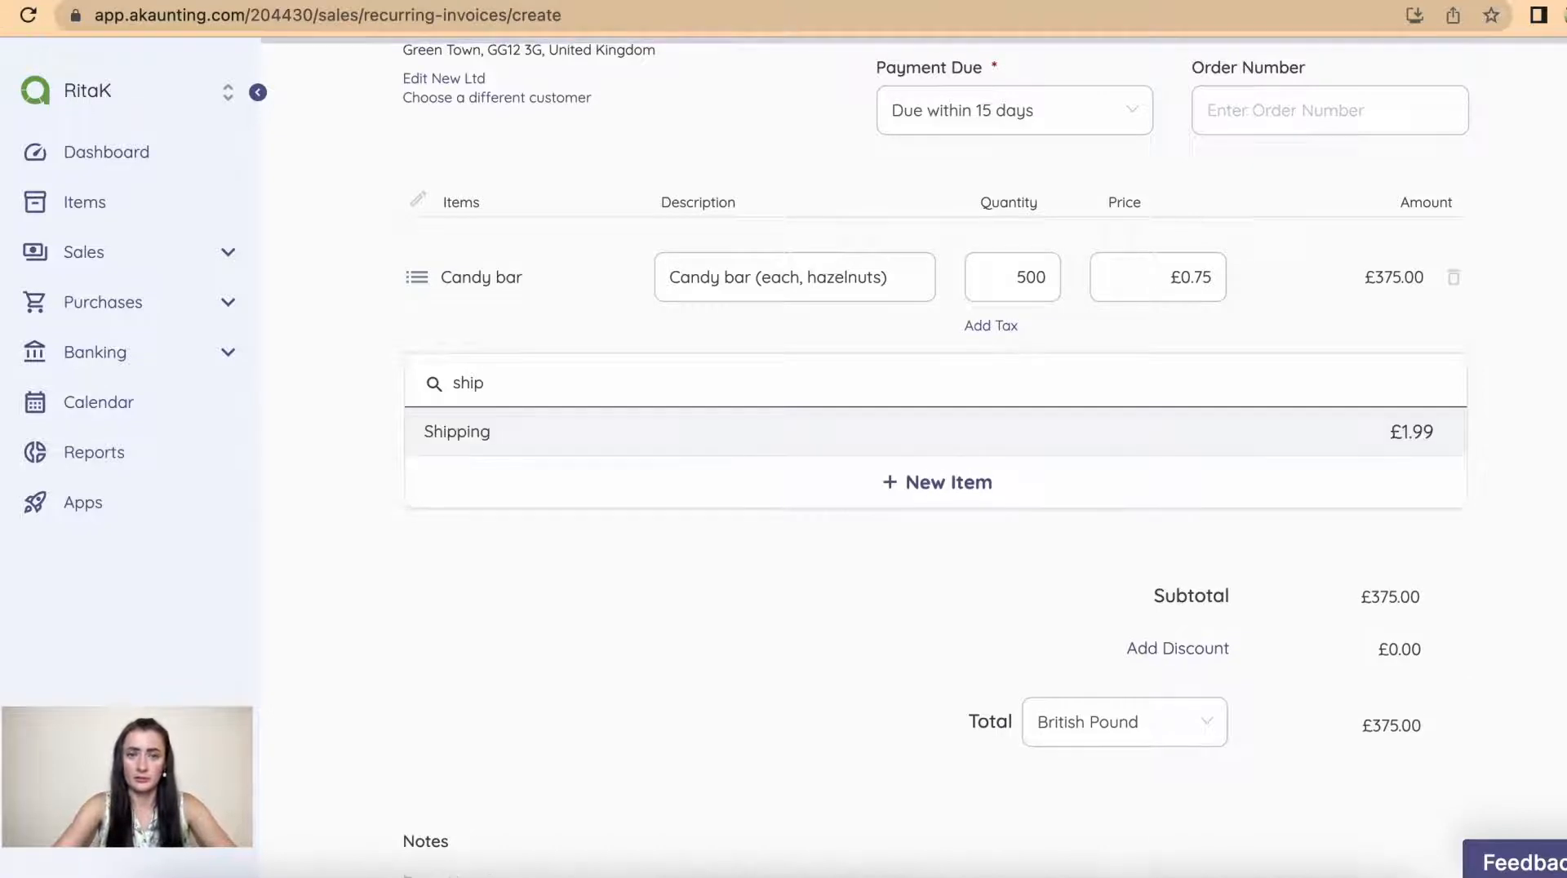
left_click(784, 429)
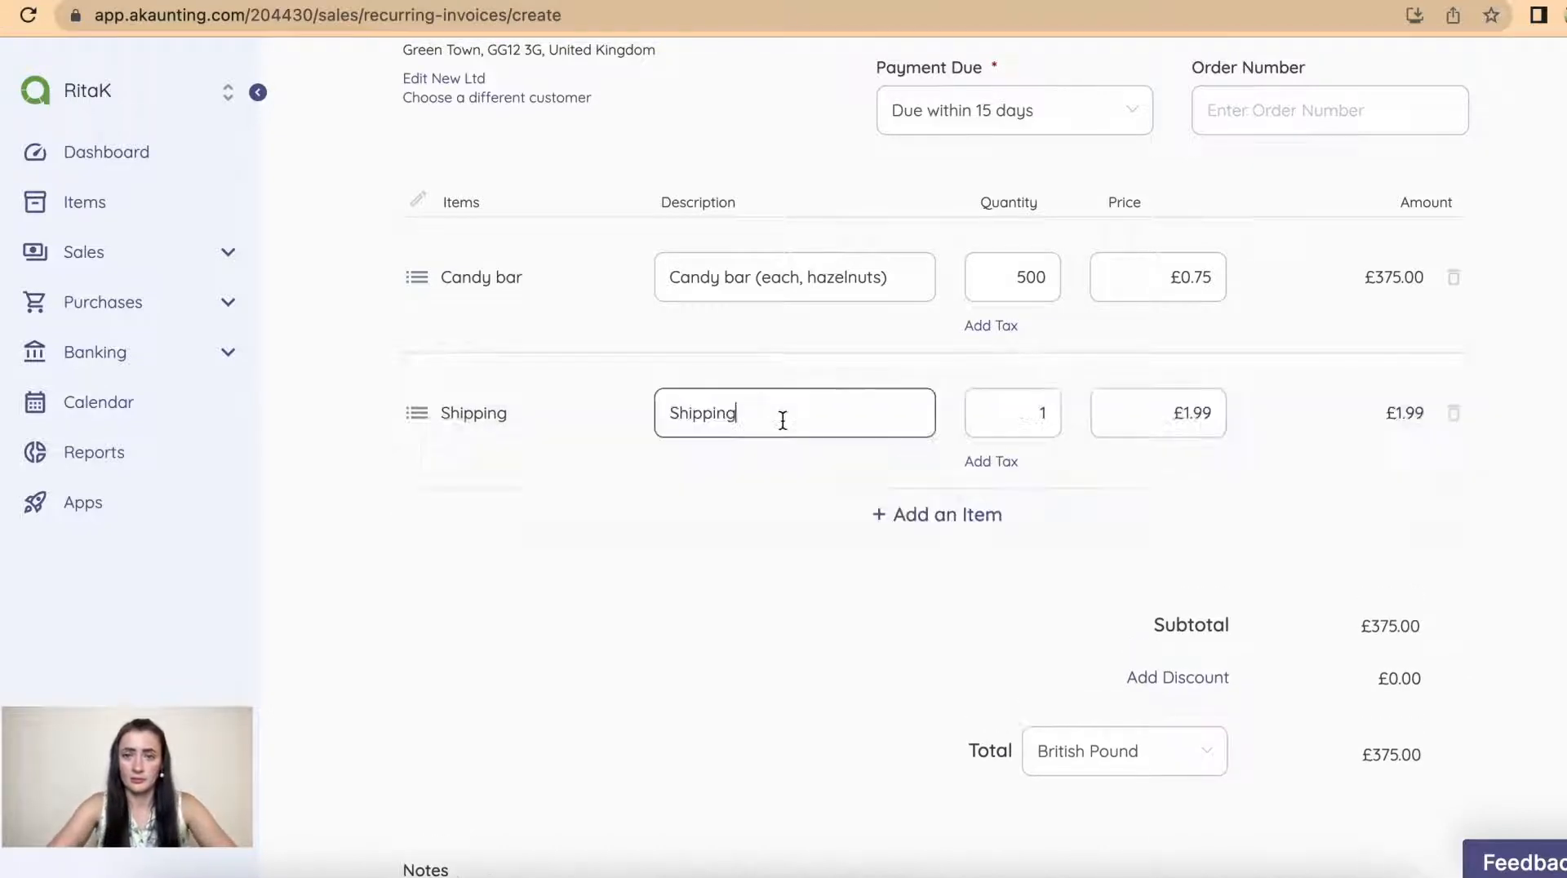
left_click(1192, 411)
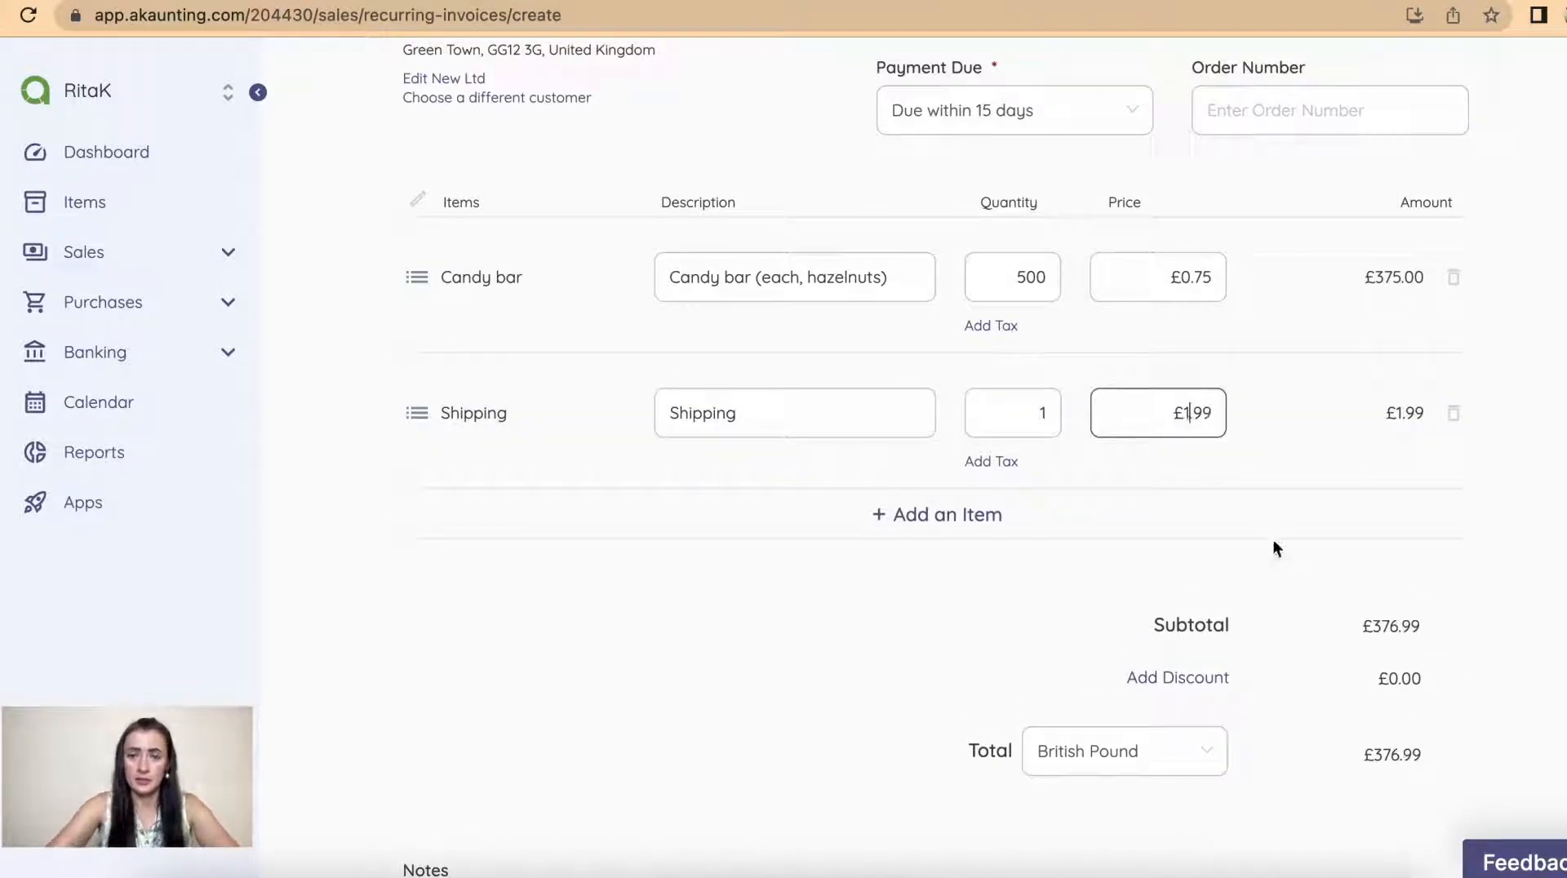
key("BackSpace")
type("5")
left_click(887, 639)
Step: Keep the invoice repeating monthly and set the first invoice's creation date to 20 Jun 2022
scroll(887, 639, "down", 5)
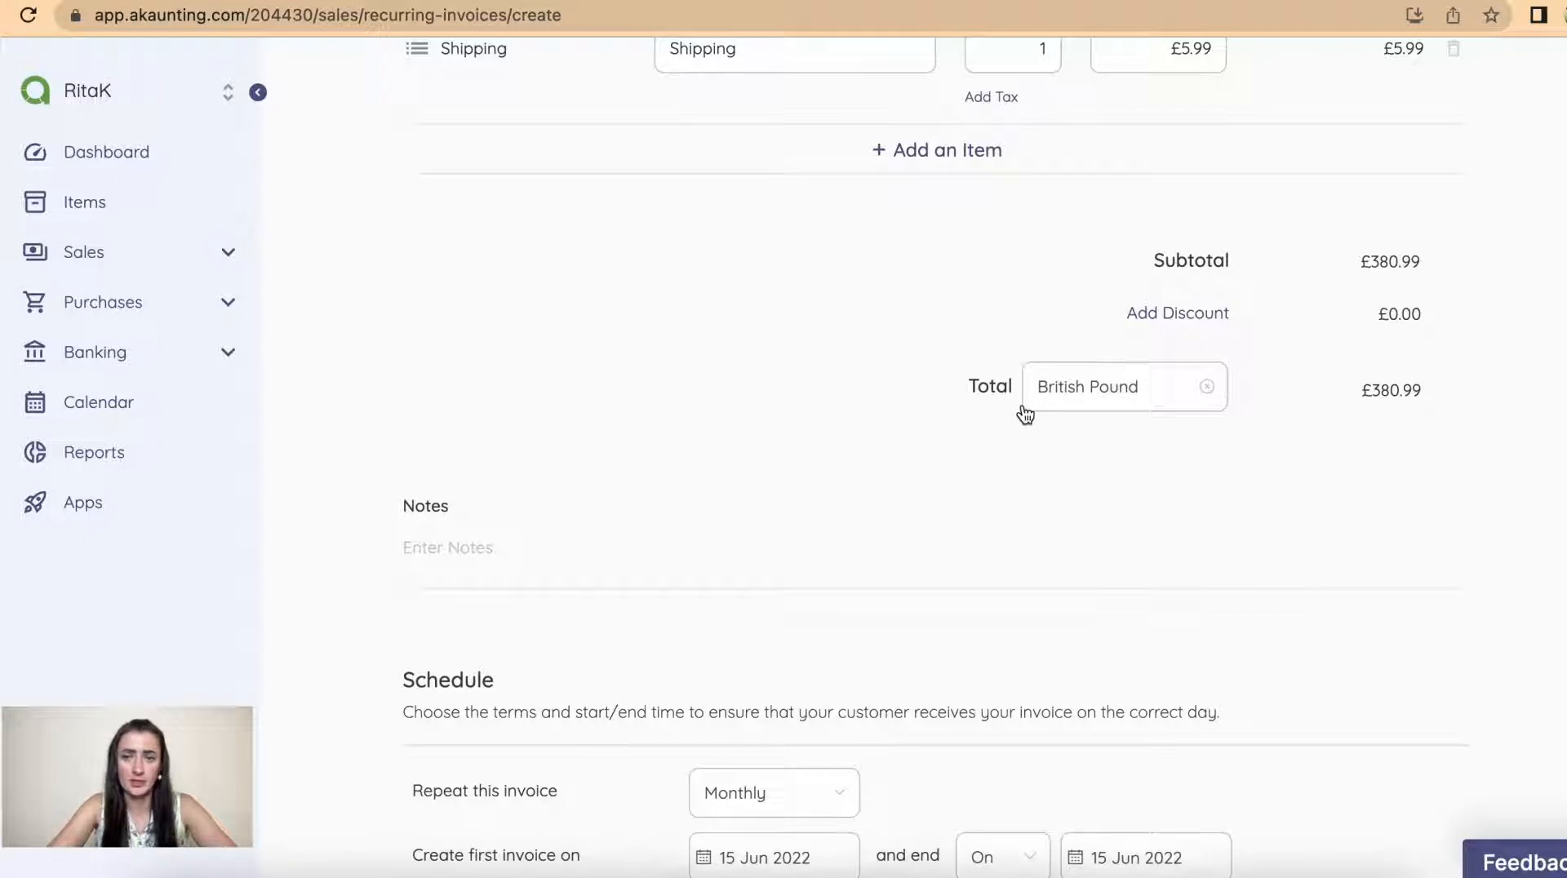
scroll(1064, 412, "down", 3)
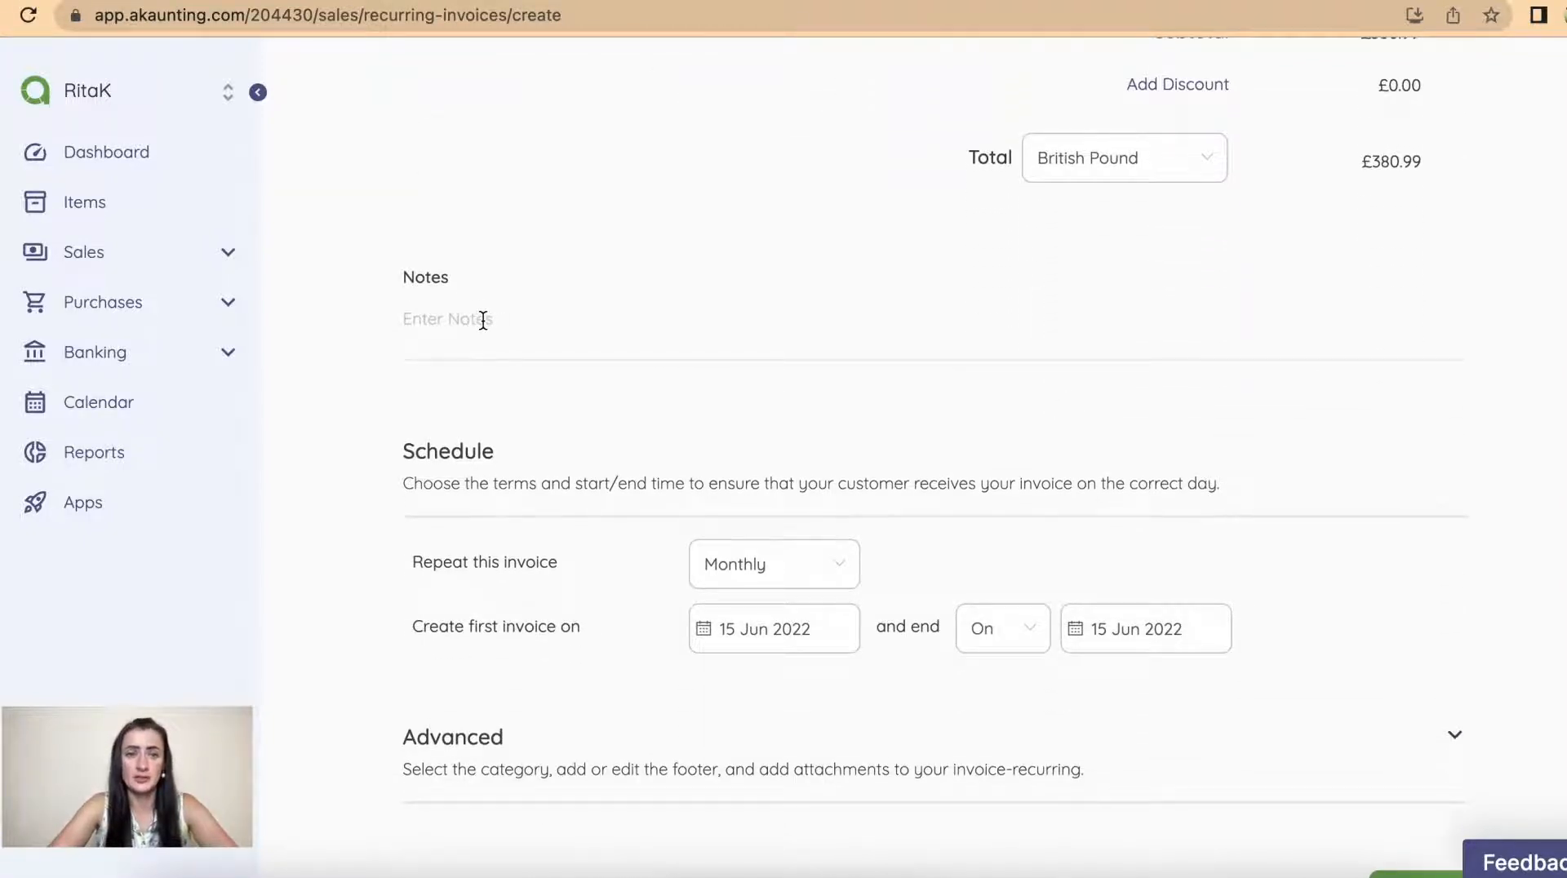
scroll(475, 324, "down", 1)
scroll(474, 325, "down", 4)
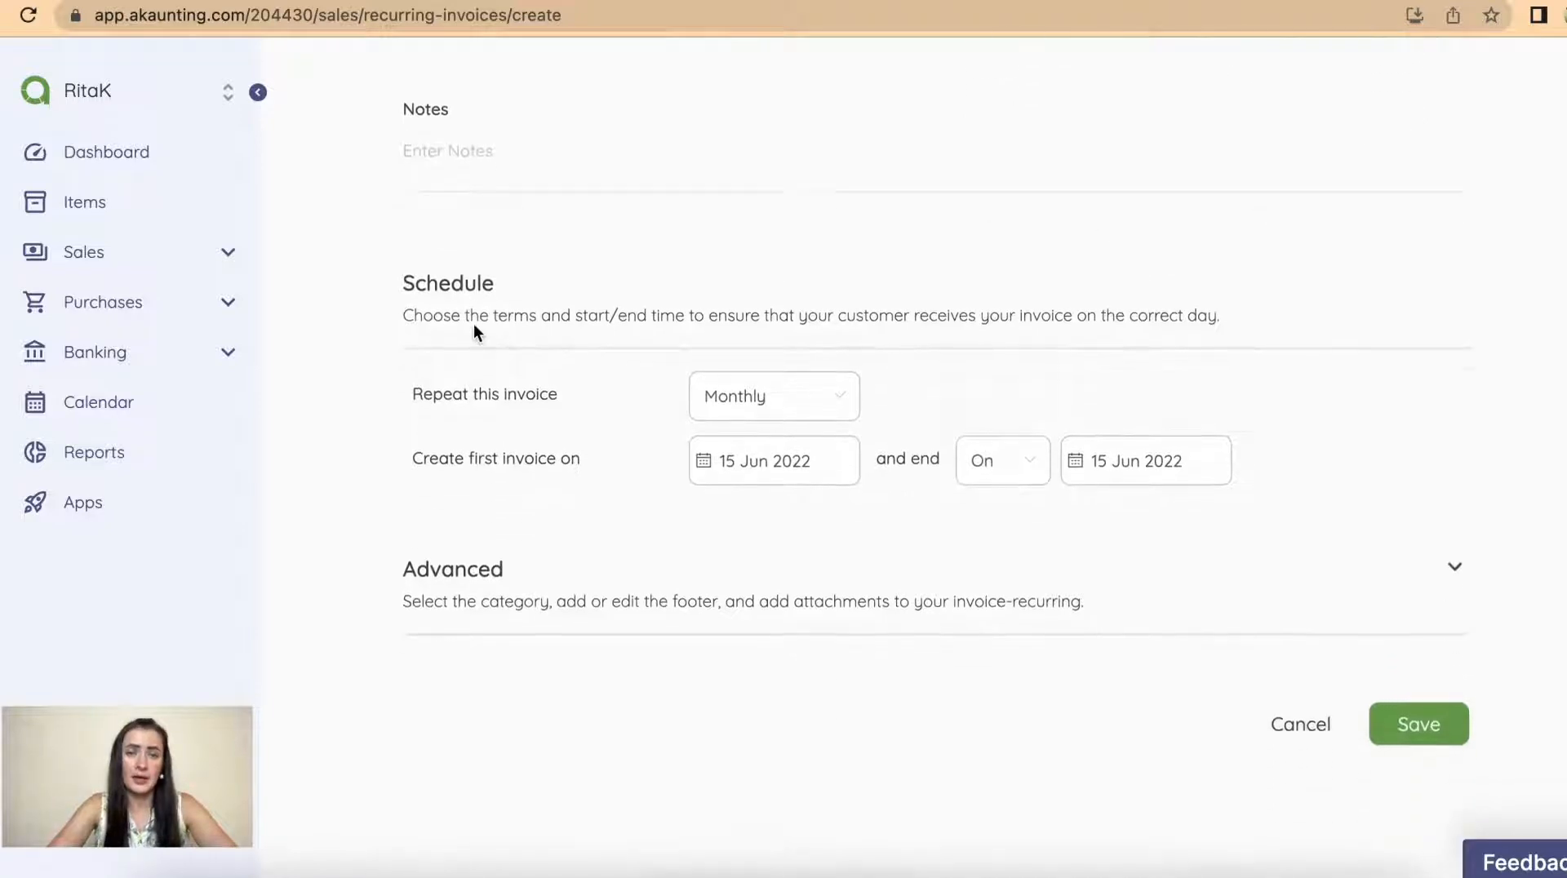
left_click_drag(399, 233, 558, 239)
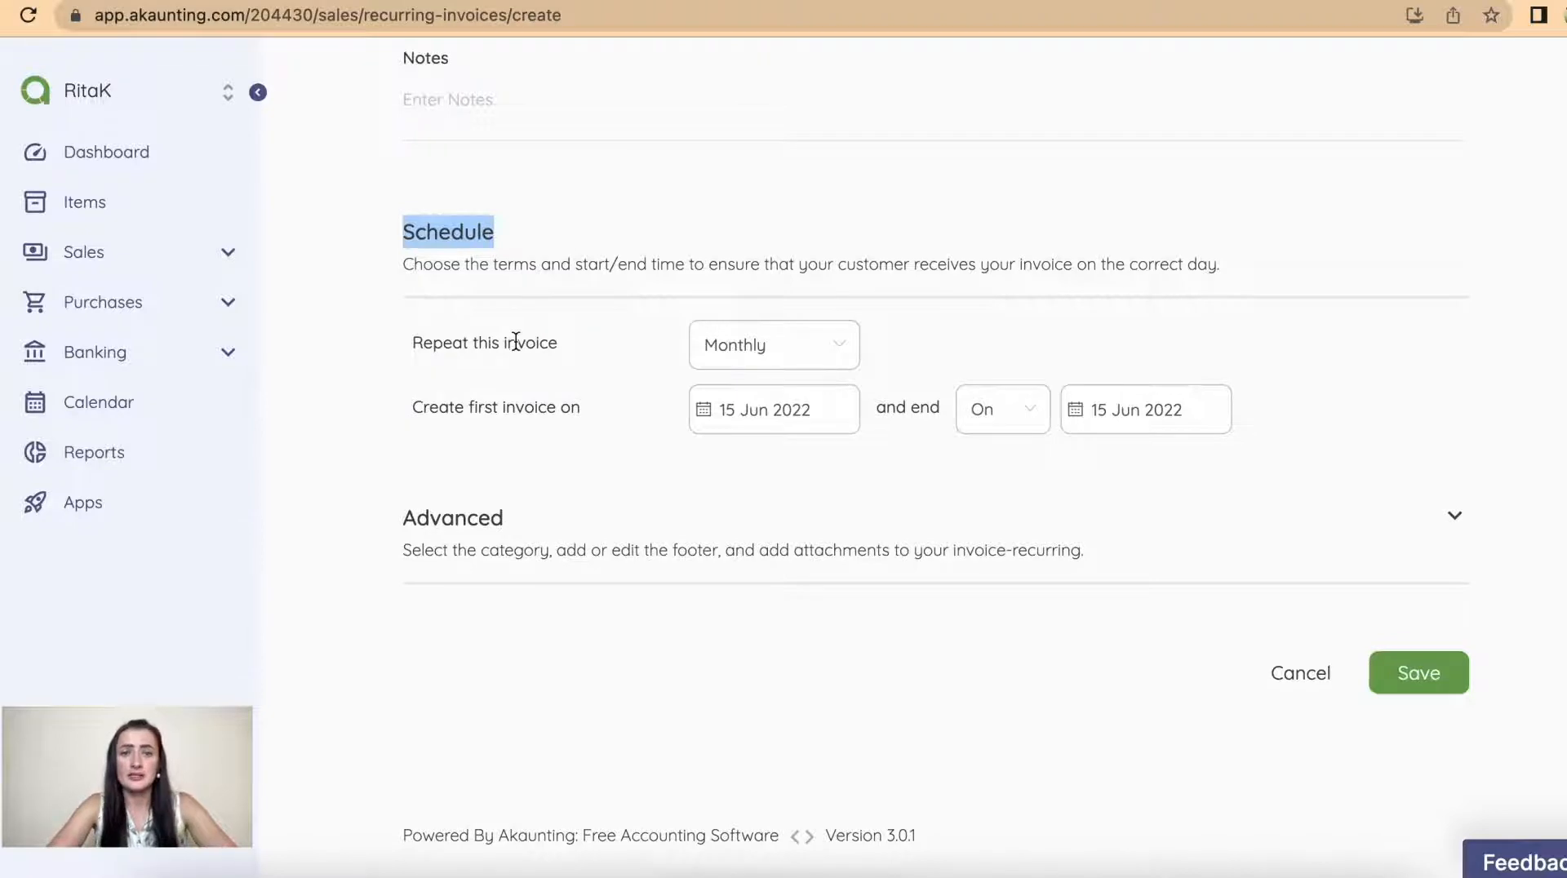
left_click(841, 357)
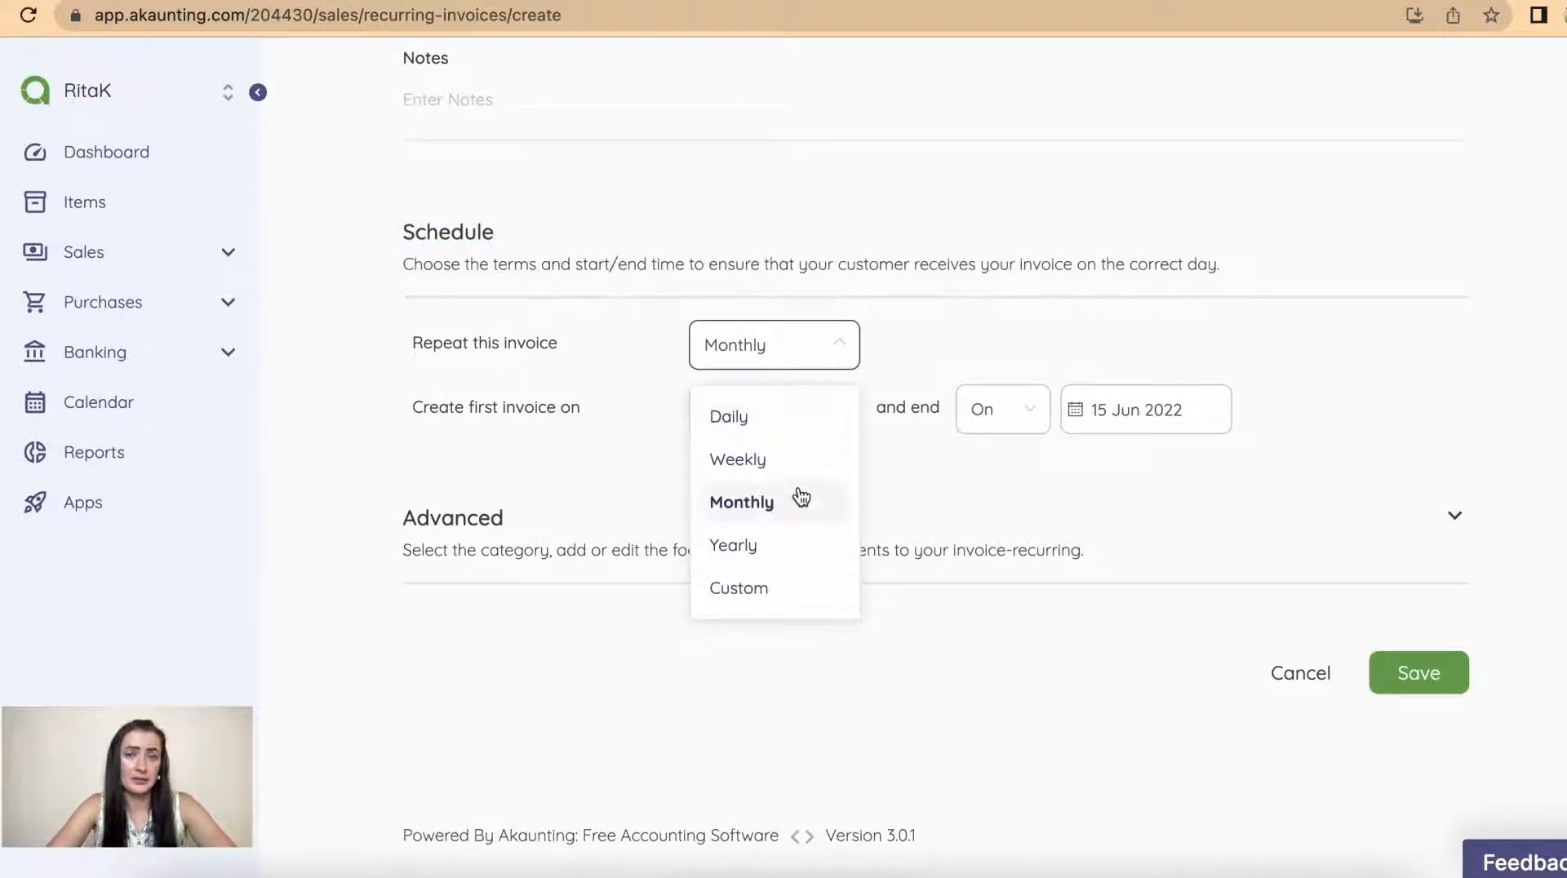
left_click(847, 346)
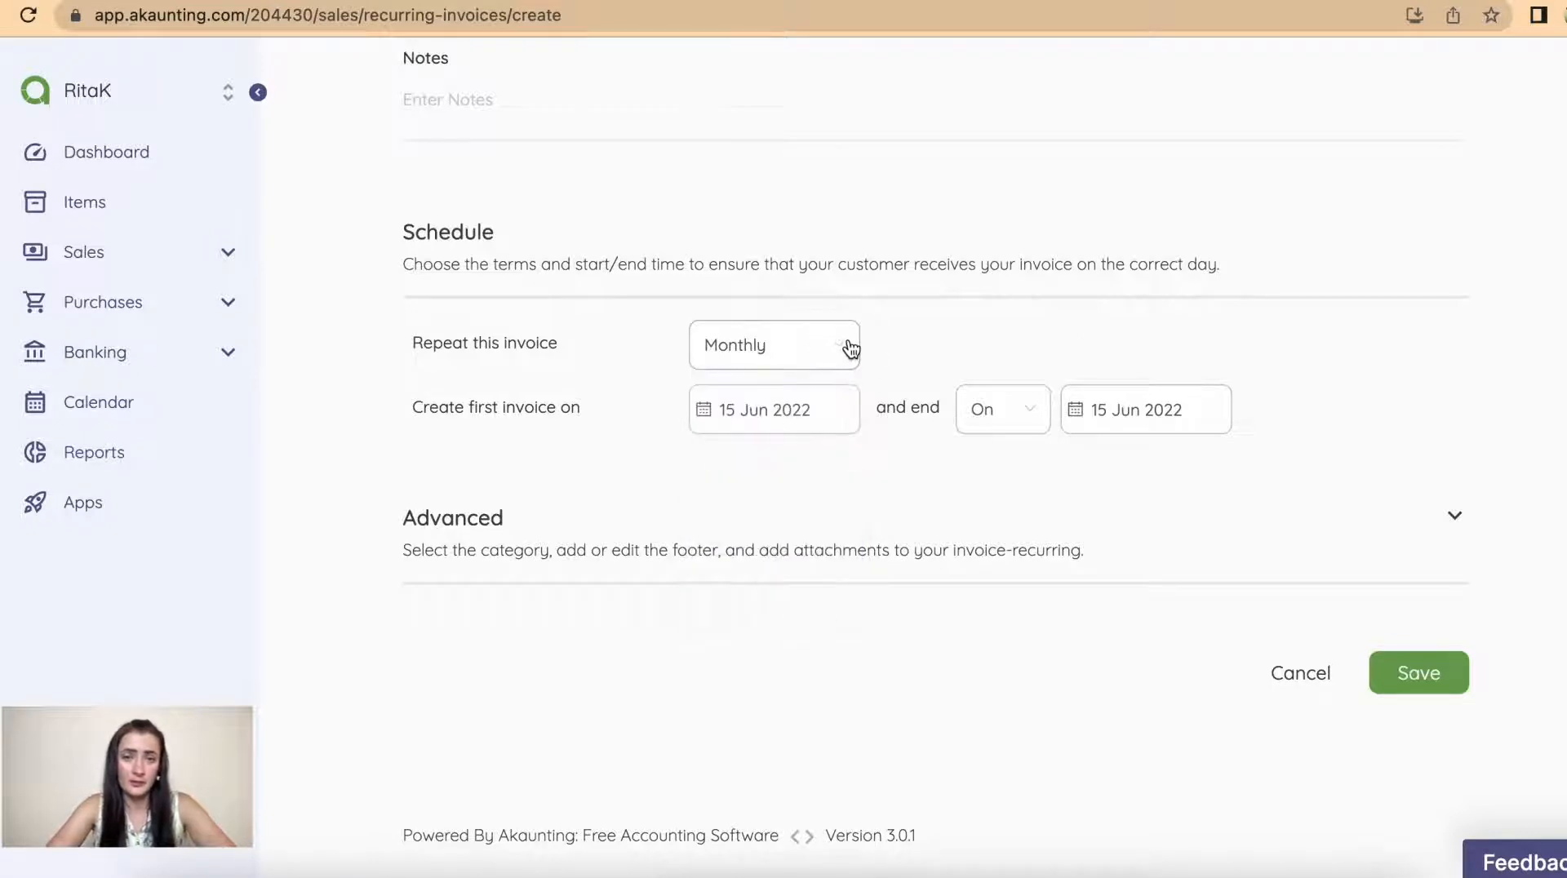
left_click(814, 410)
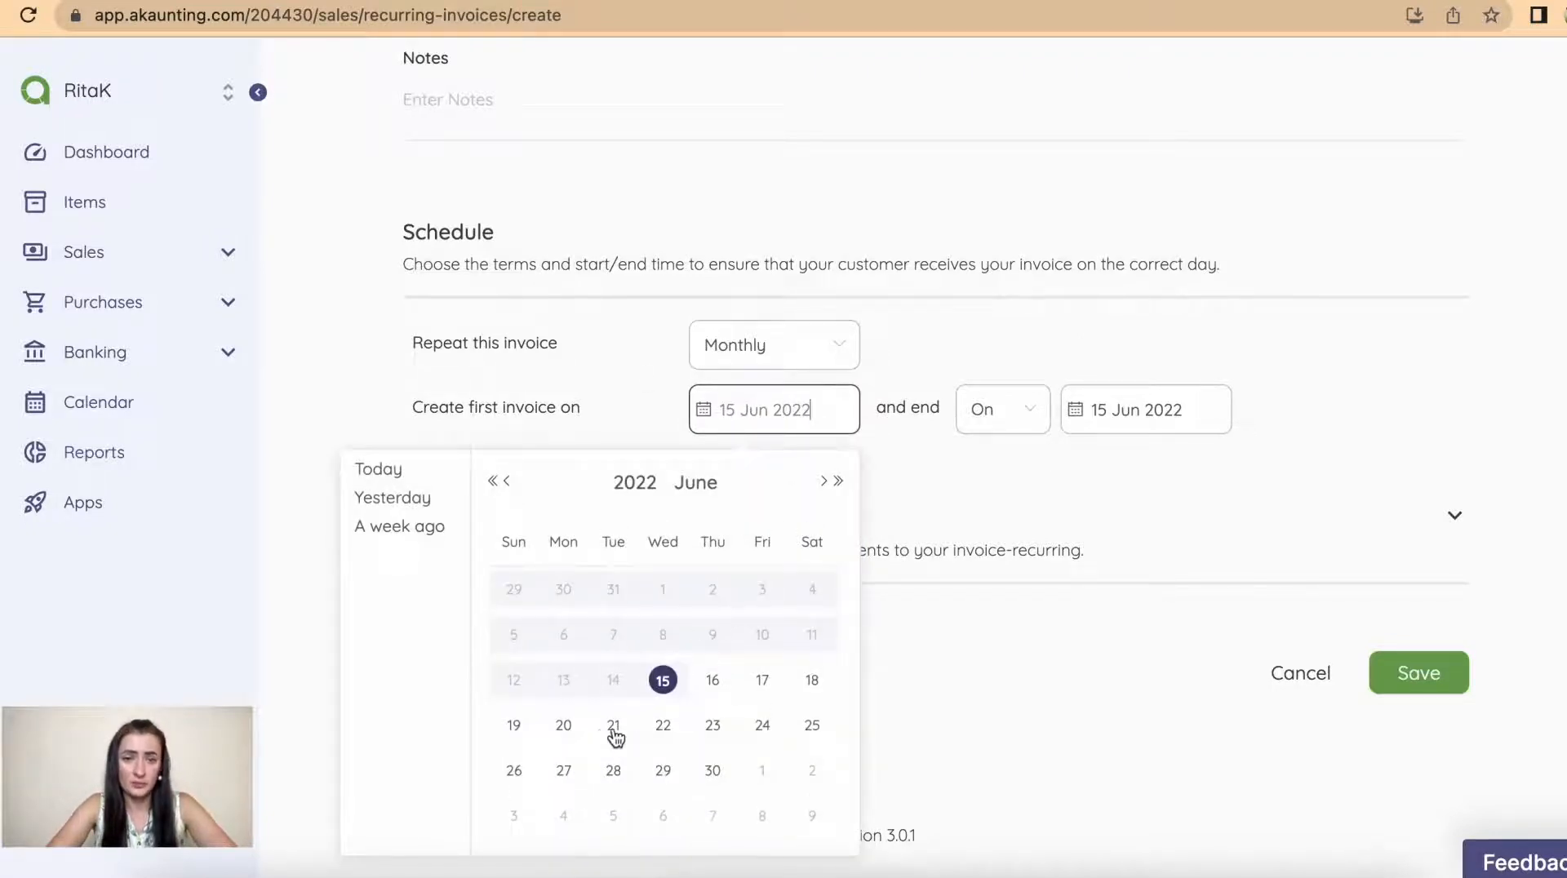
left_click(565, 730)
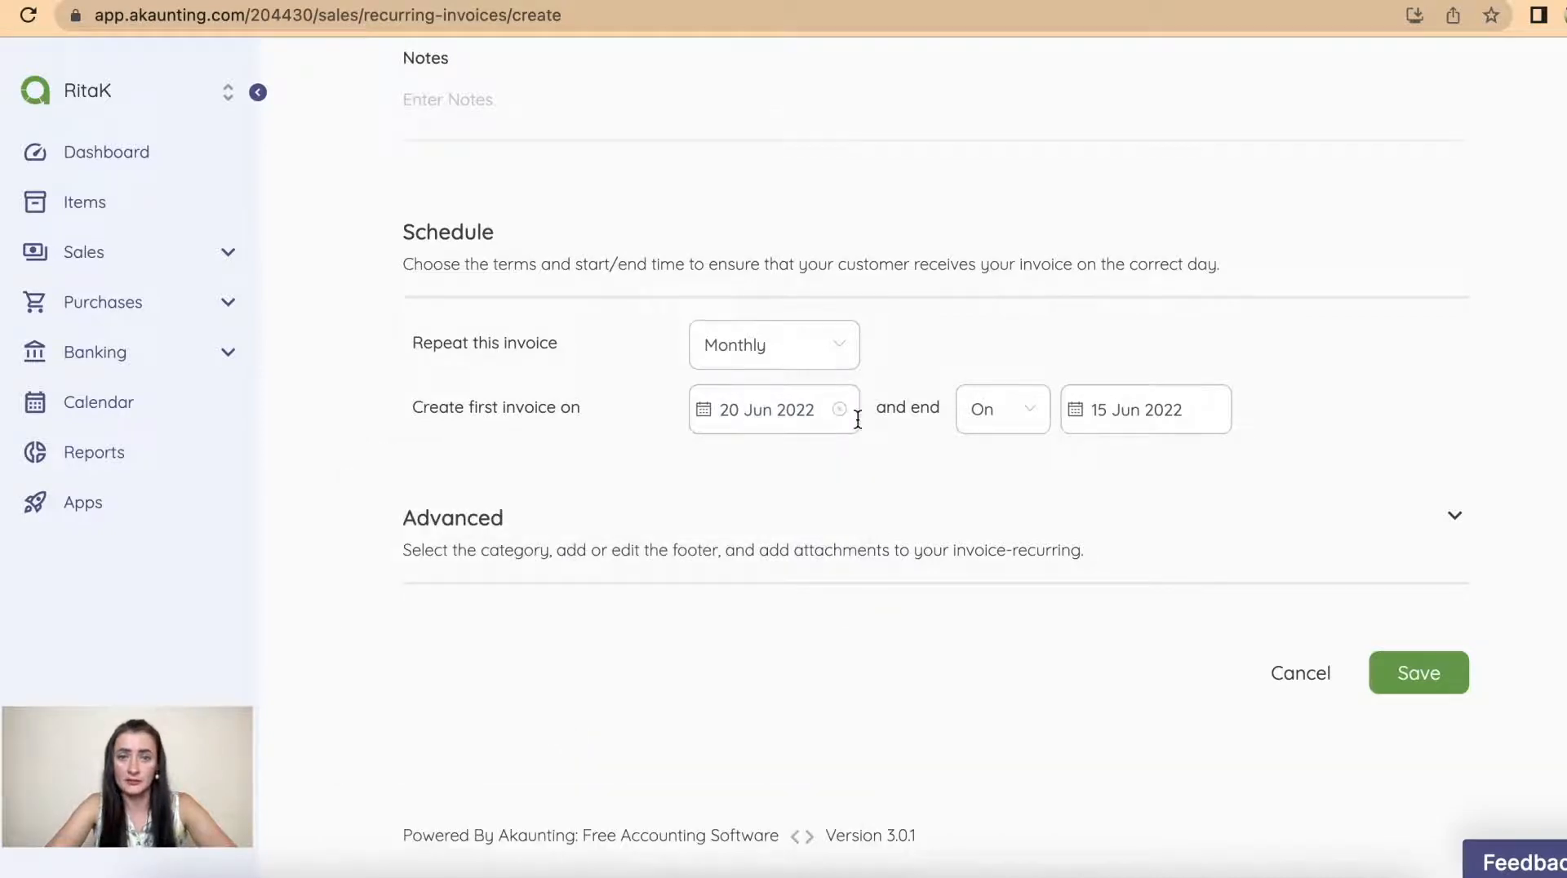
Step: Try ending the recurring schedule after a number of invoices, on a date, and never
left_click(1037, 418)
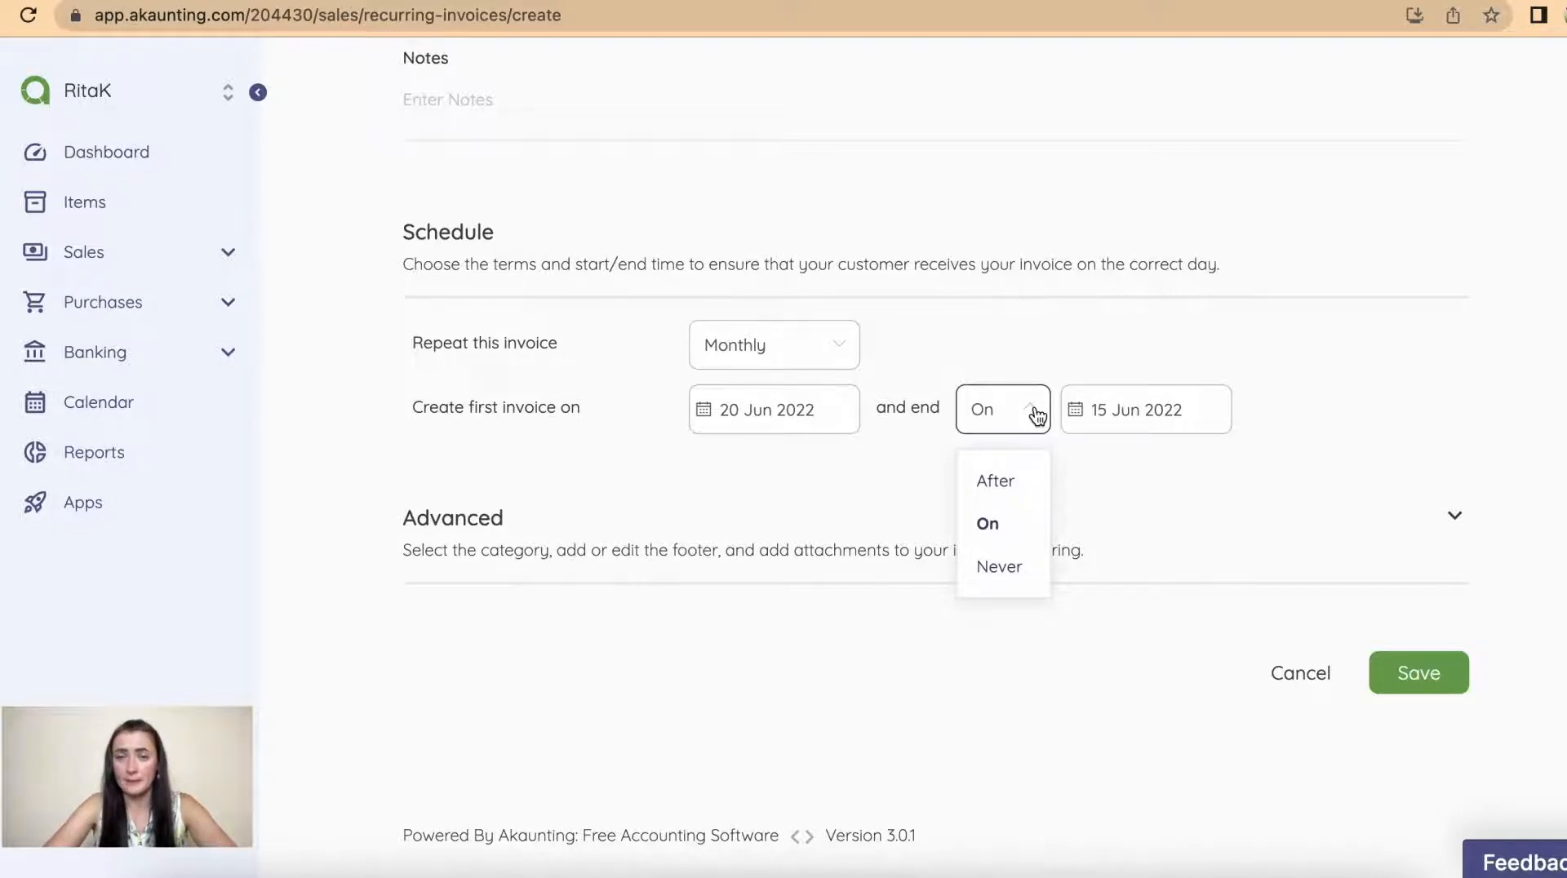
left_click(1021, 481)
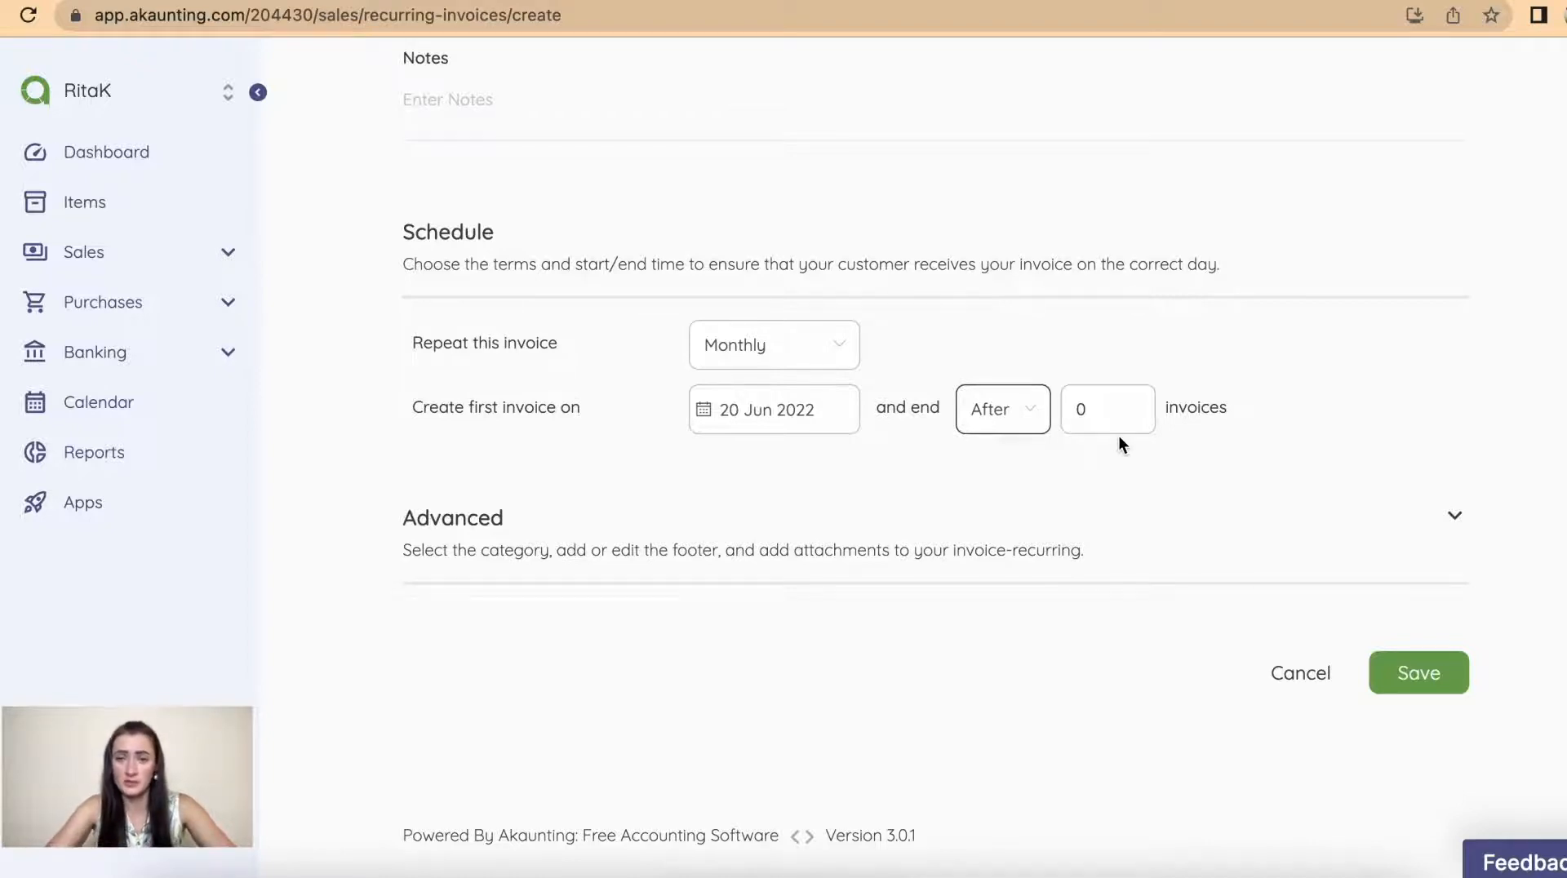
left_click(1029, 412)
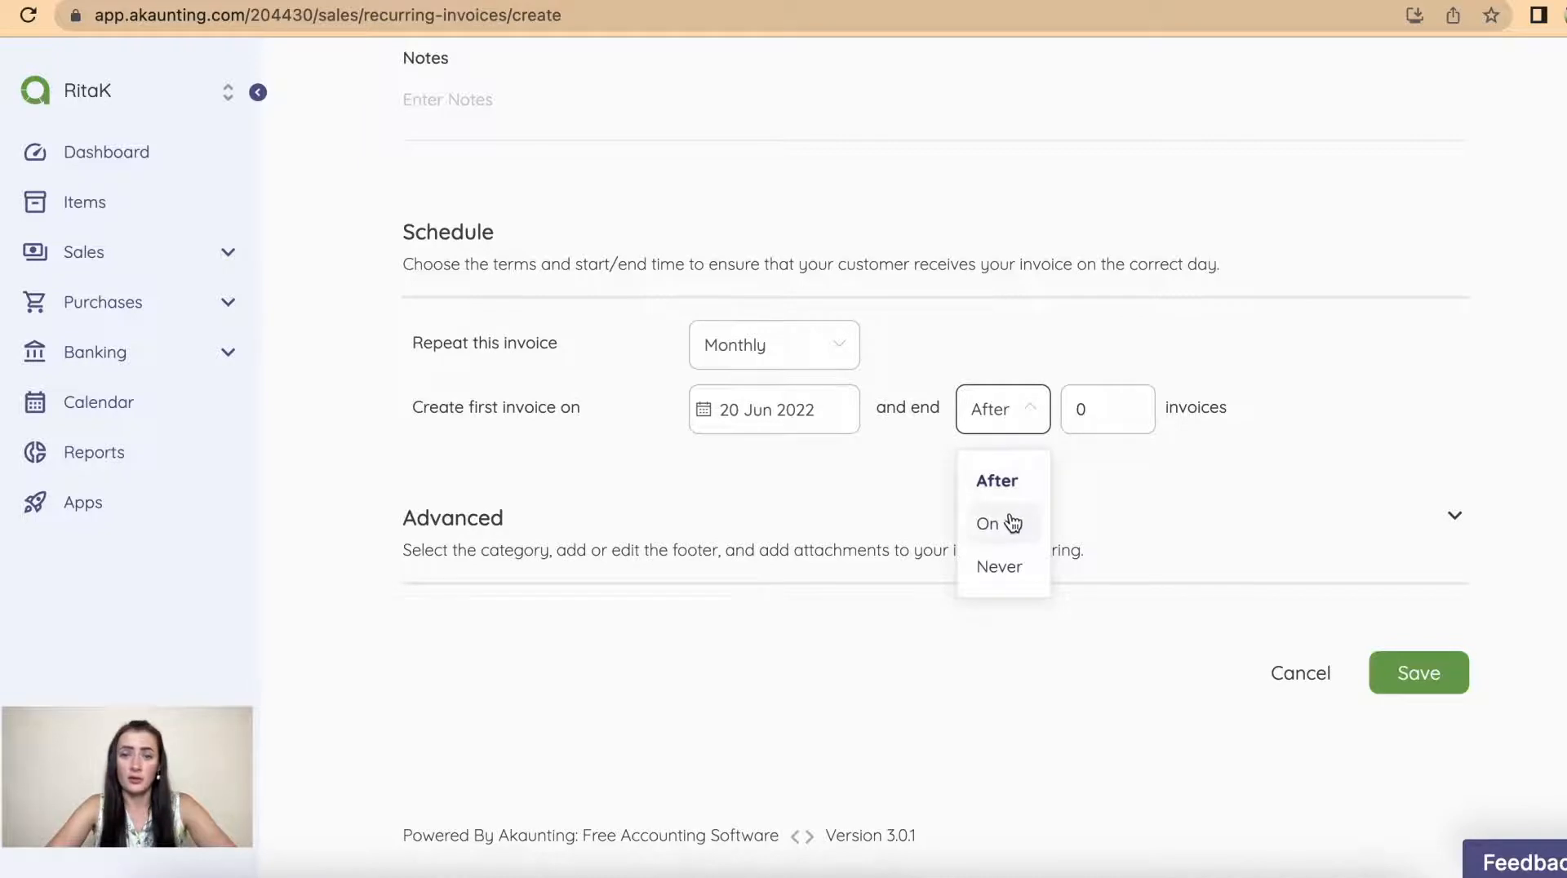
left_click(1013, 523)
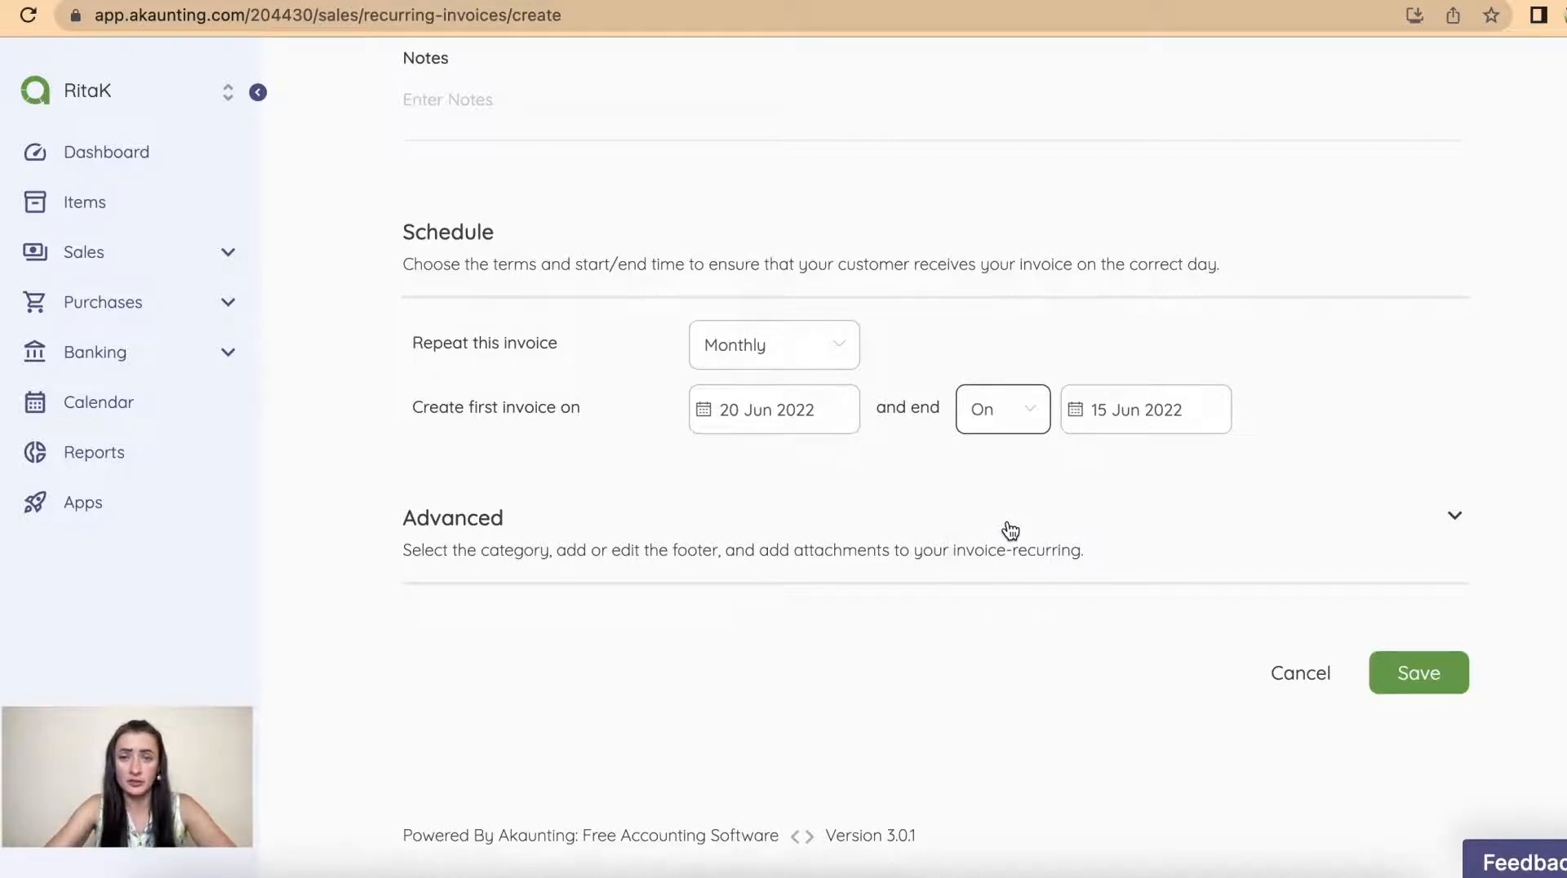
left_click(1034, 415)
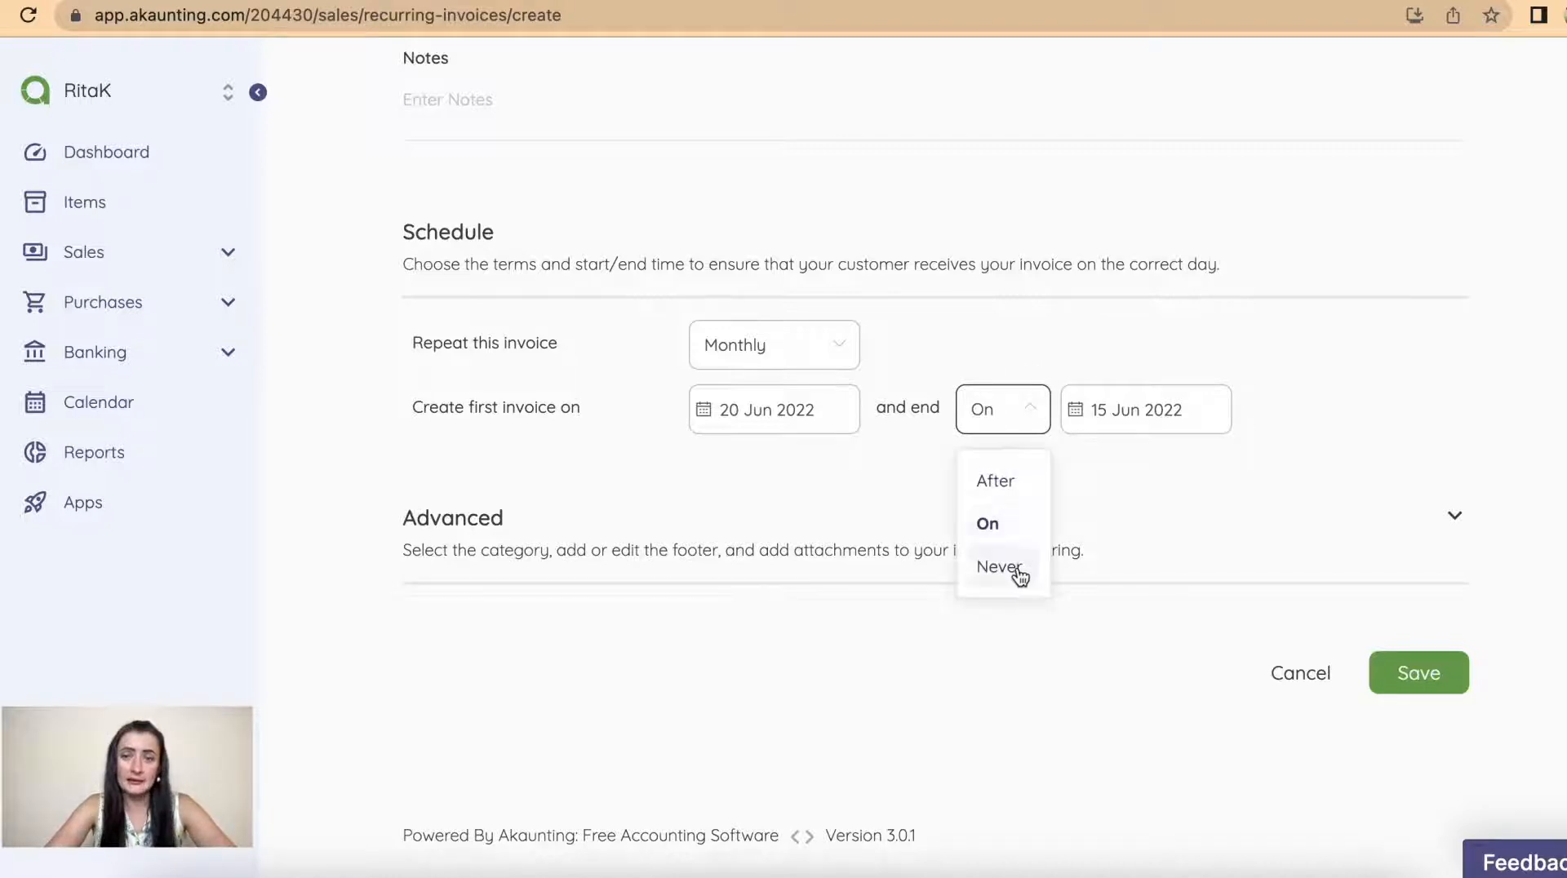
left_click(1020, 577)
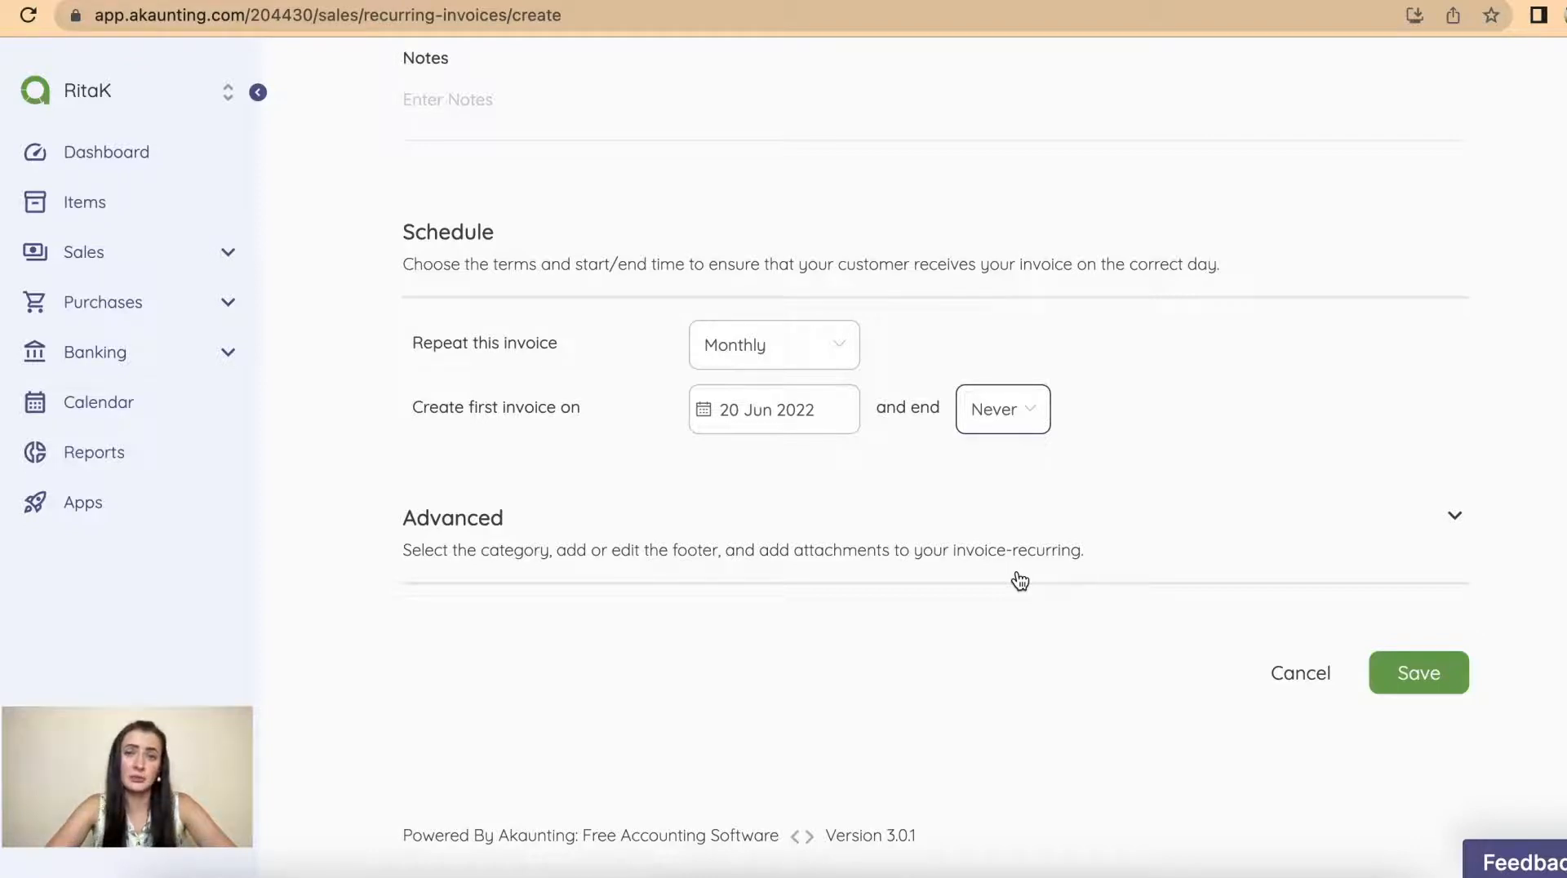
Step: Set the recurring schedule to end after 12 invoices
left_click(1038, 416)
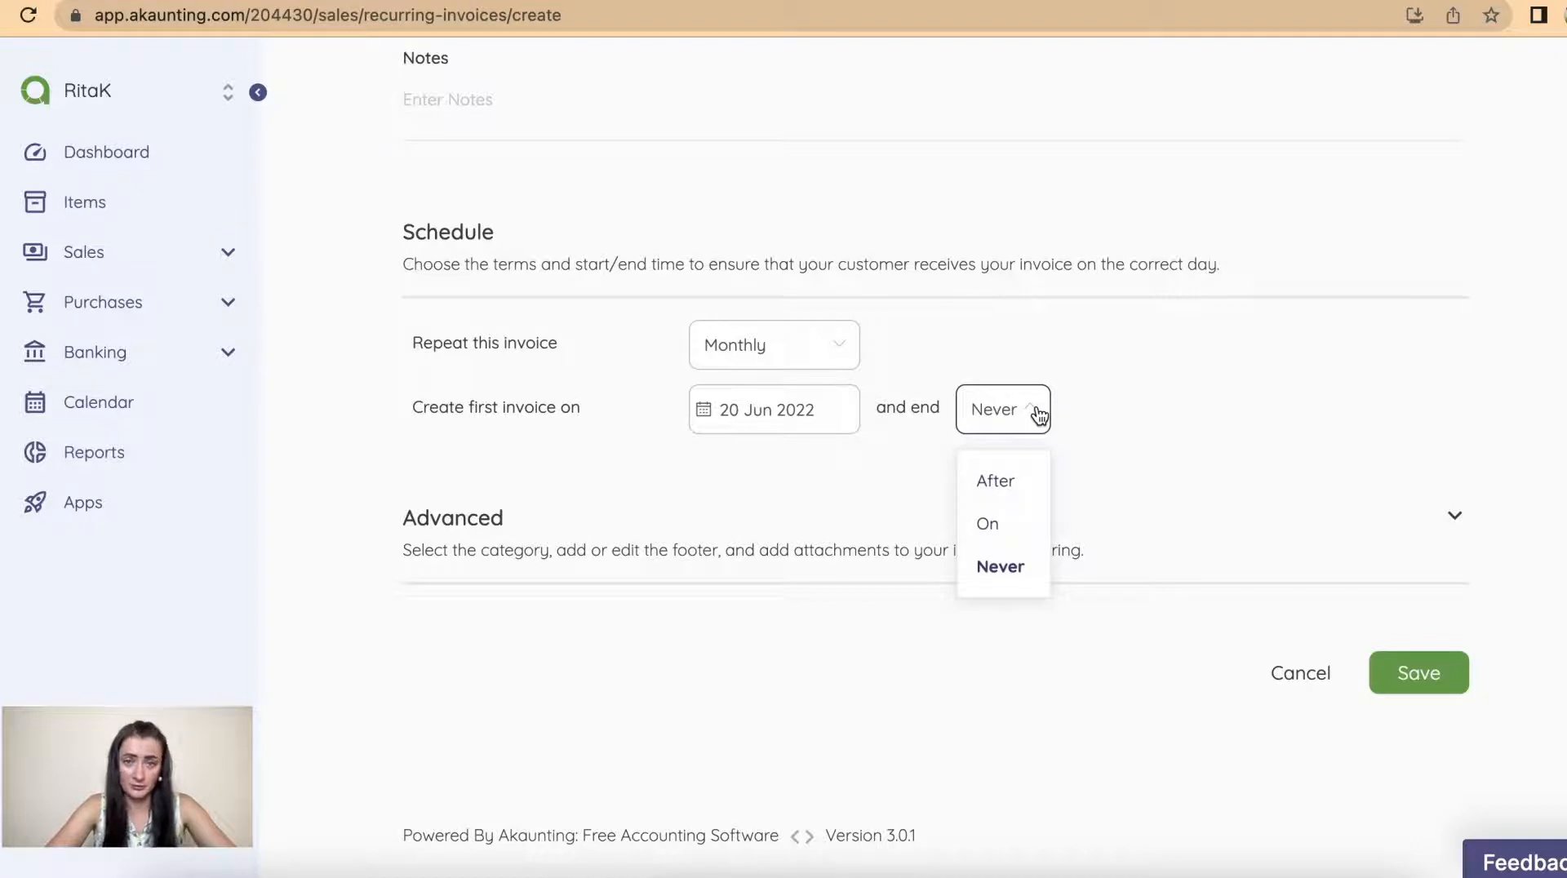
left_click(1014, 490)
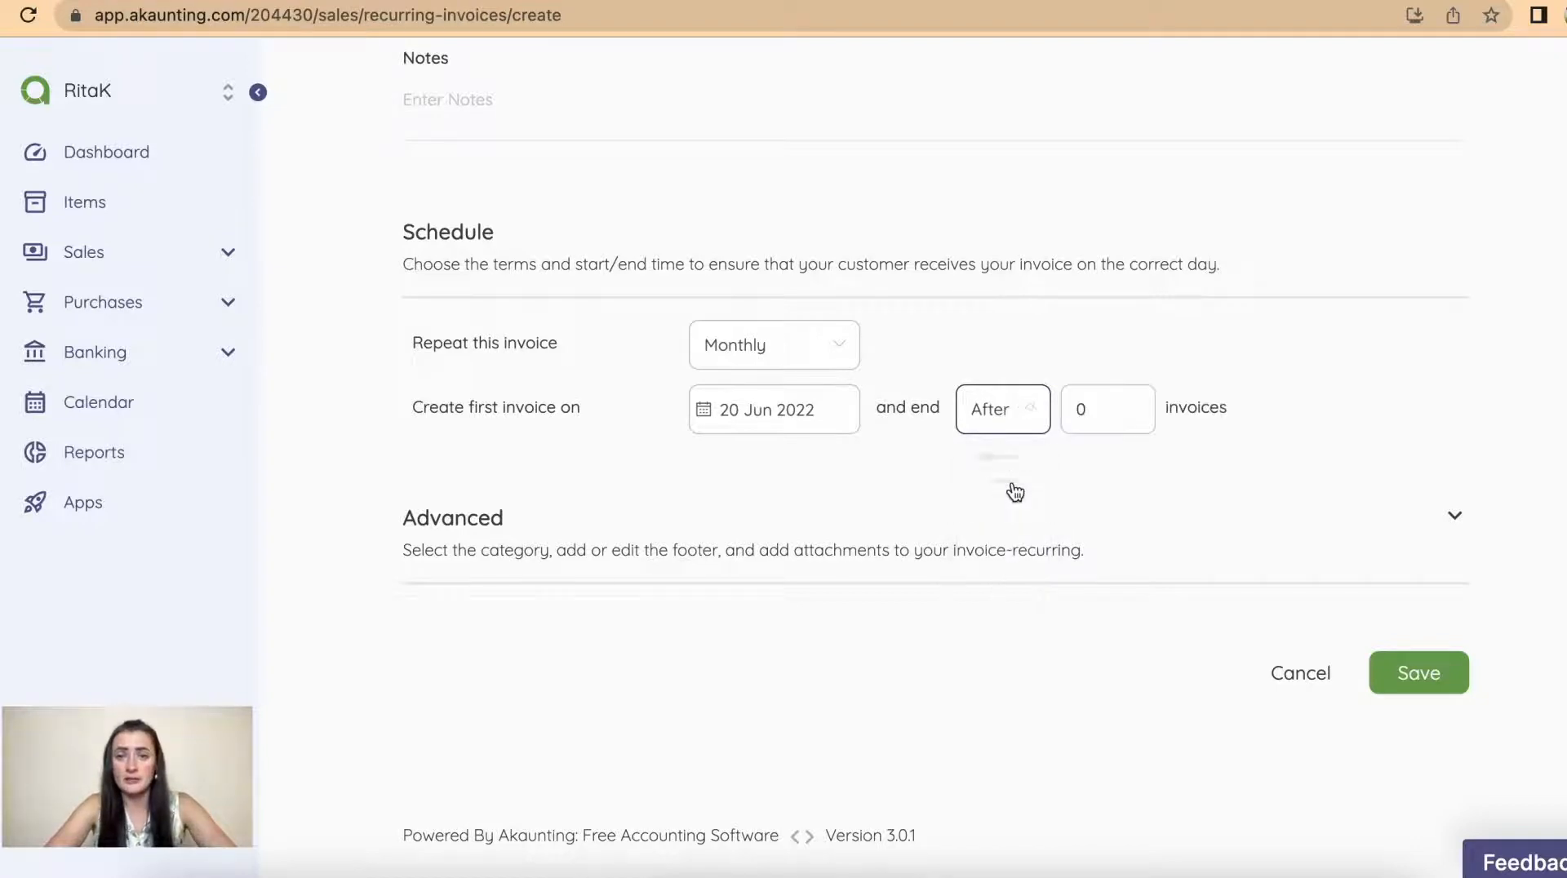
double_click(1076, 408)
type("12")
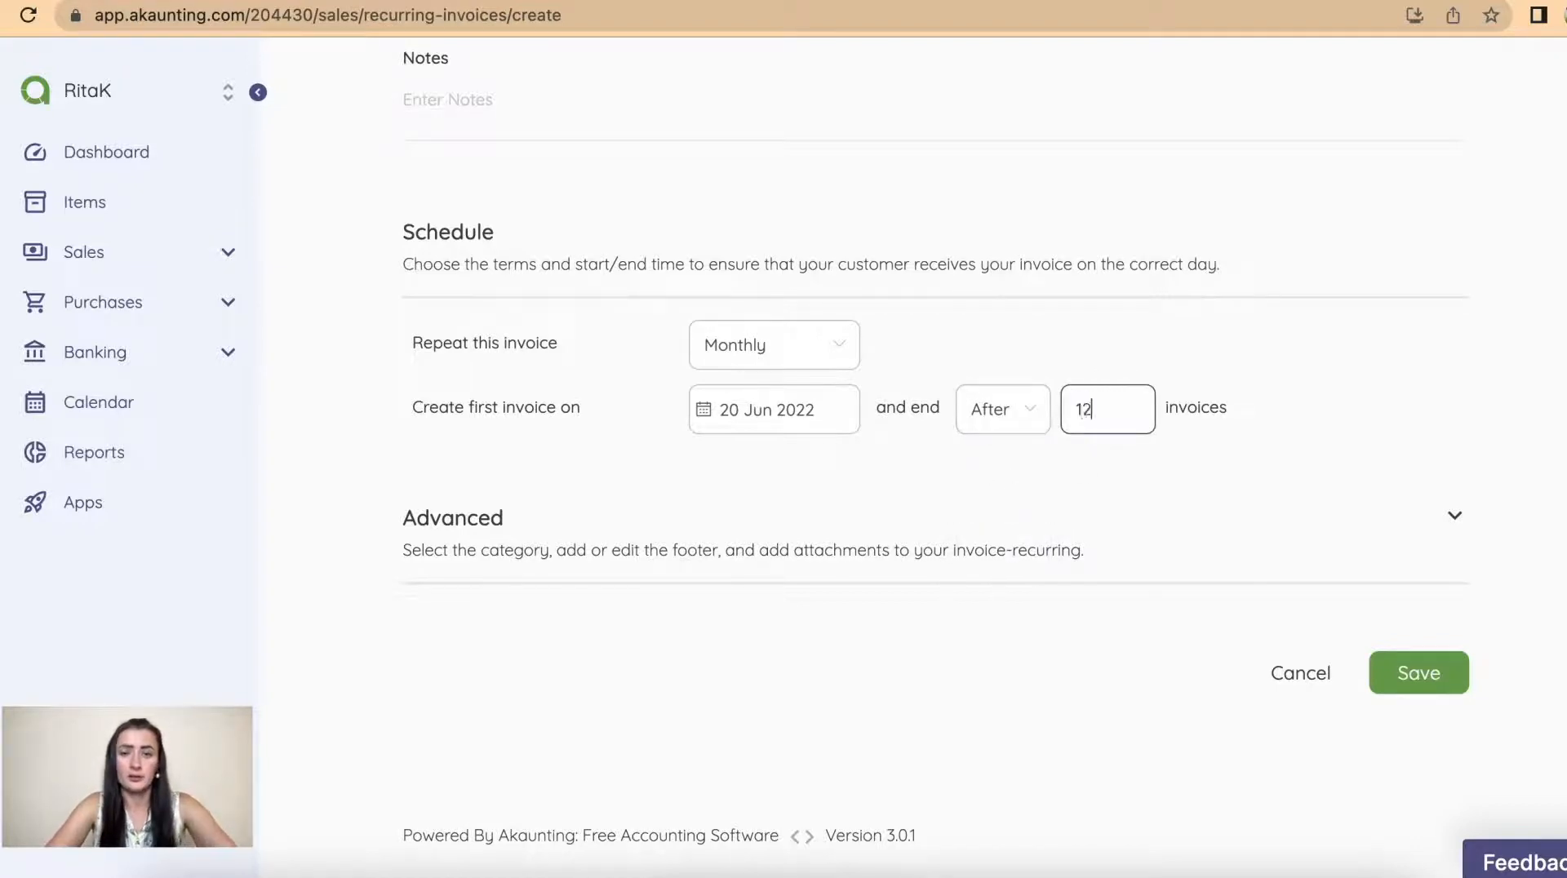
left_click(1078, 472)
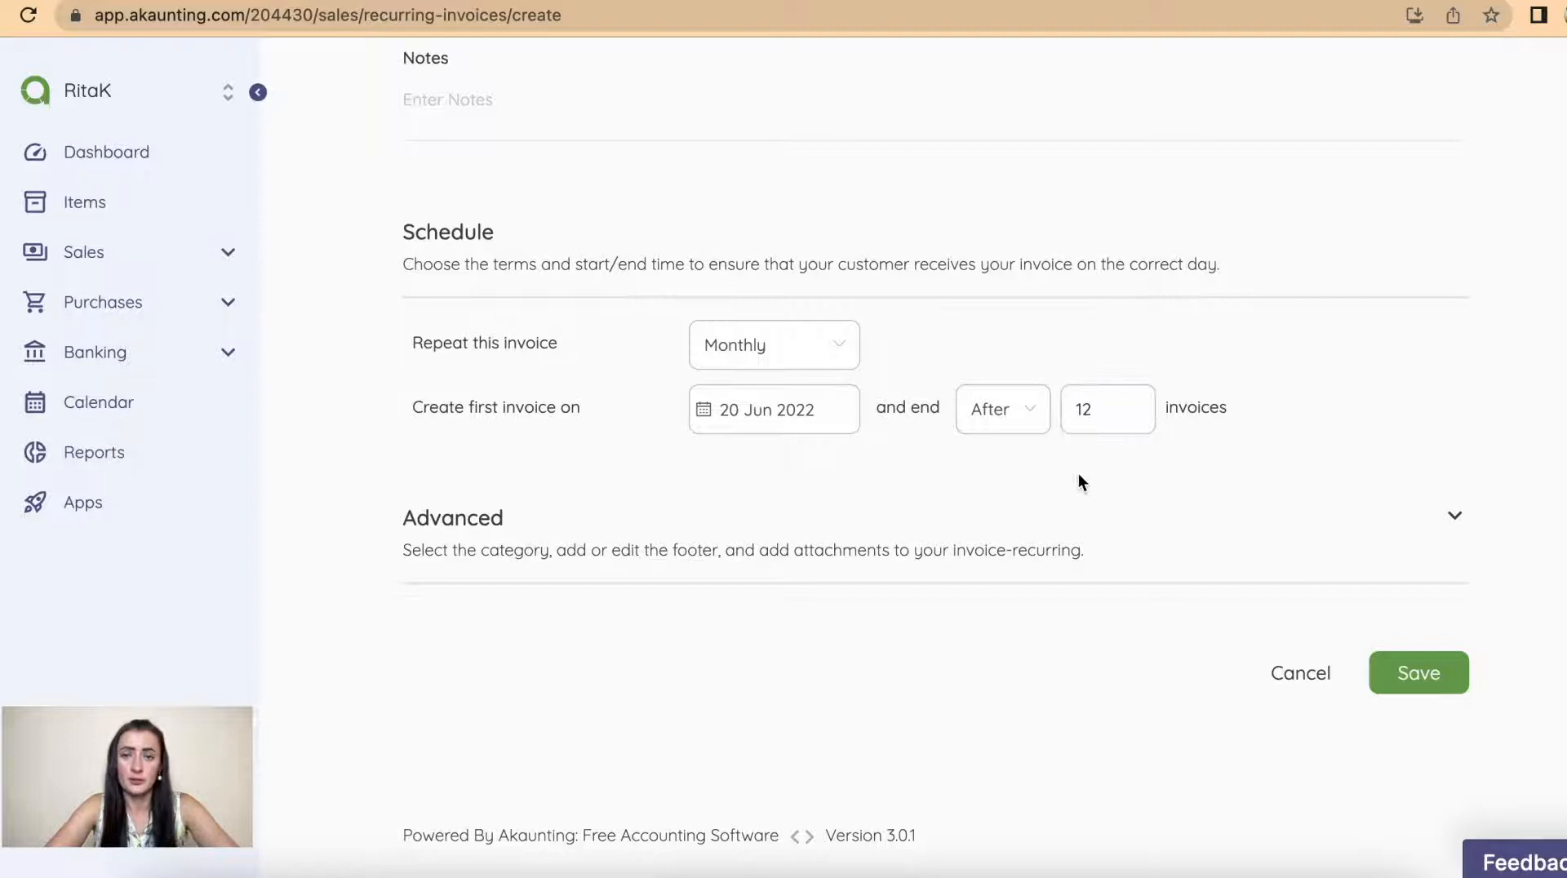
Step: Choose Sales as the category in the invoice's advanced settings and save the recurring invoice
left_click(825, 555)
scroll(825, 554, "down", 5)
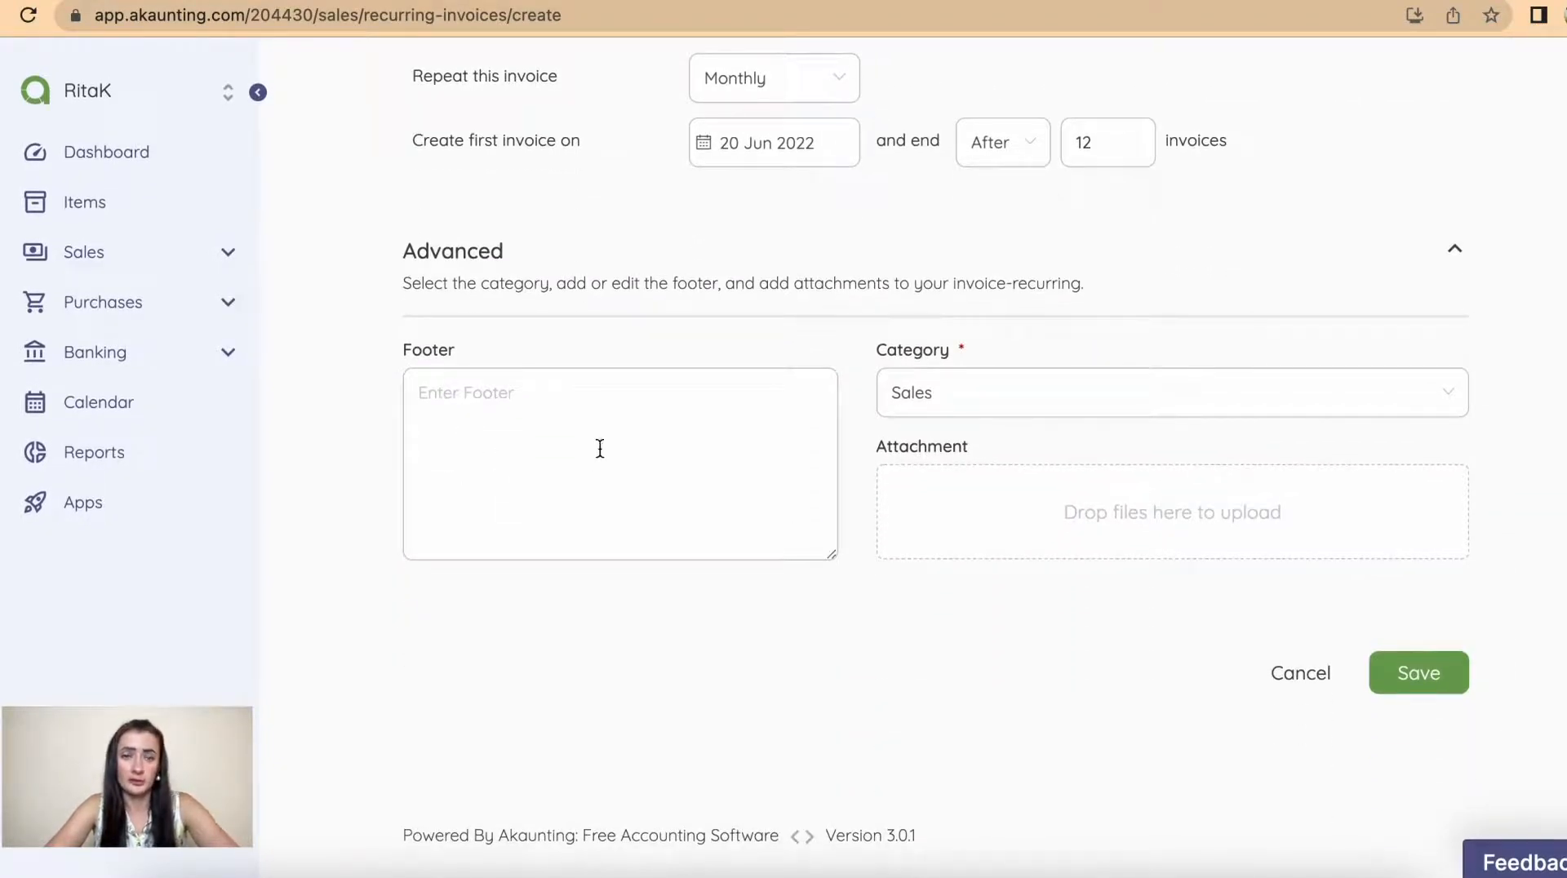
left_click(1020, 416)
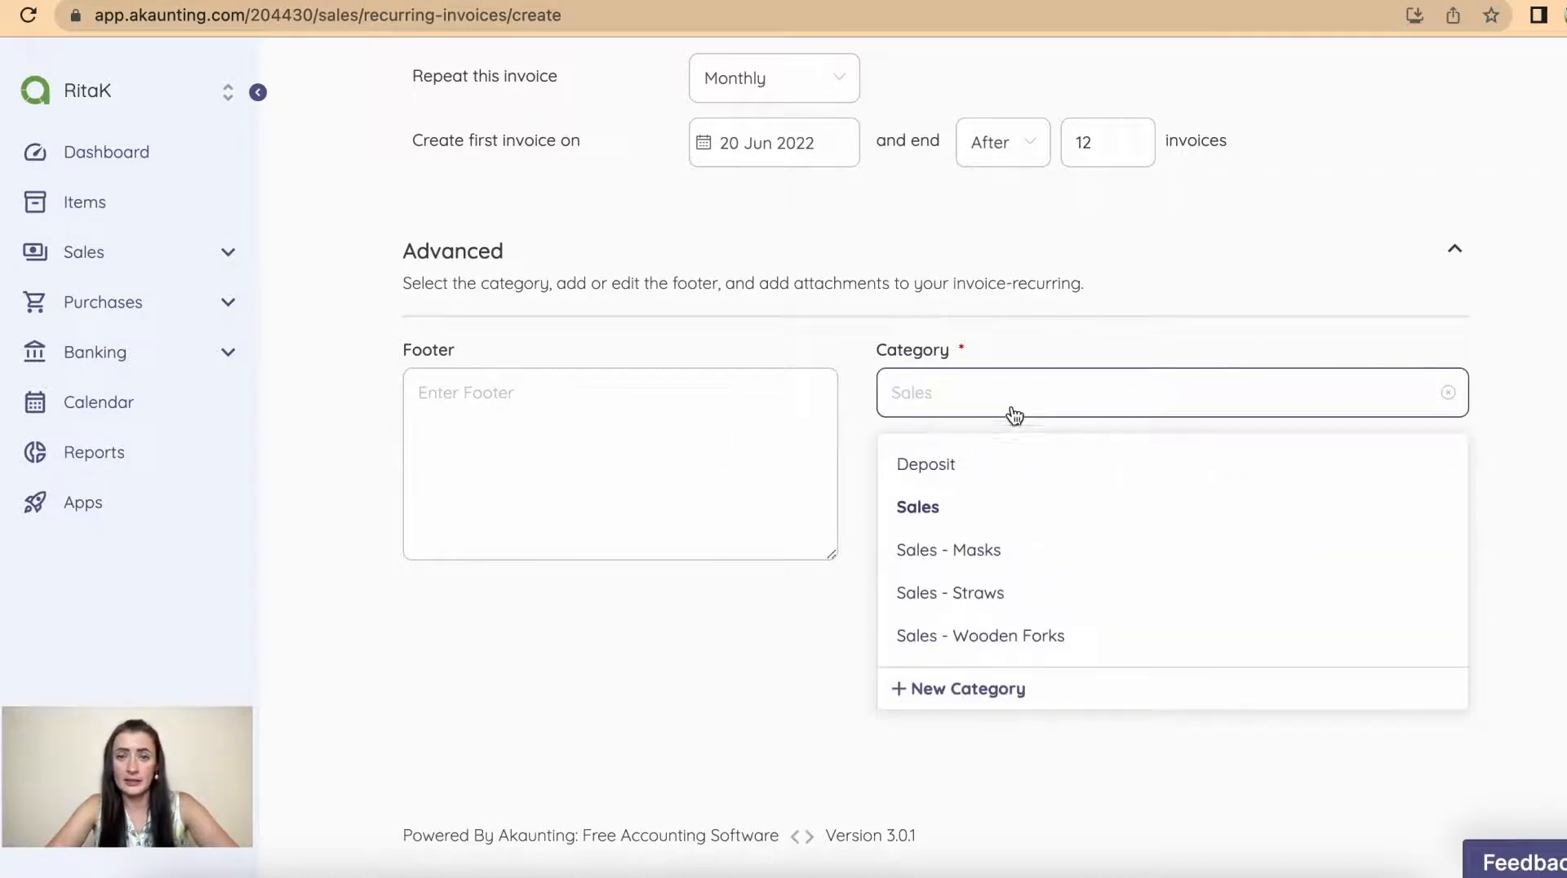
left_click(942, 507)
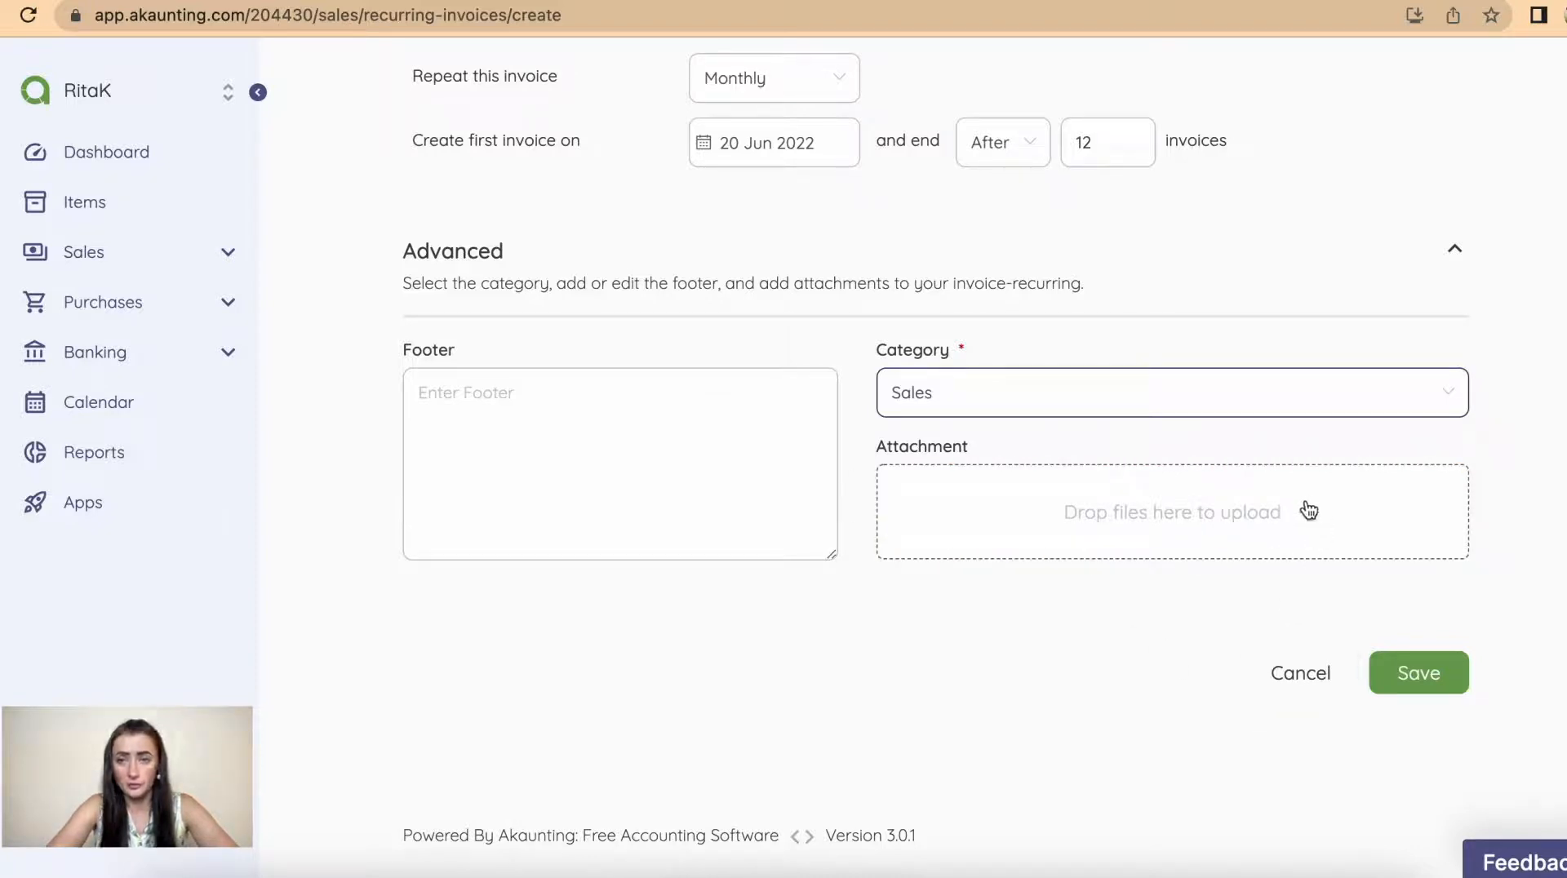
left_click(1435, 682)
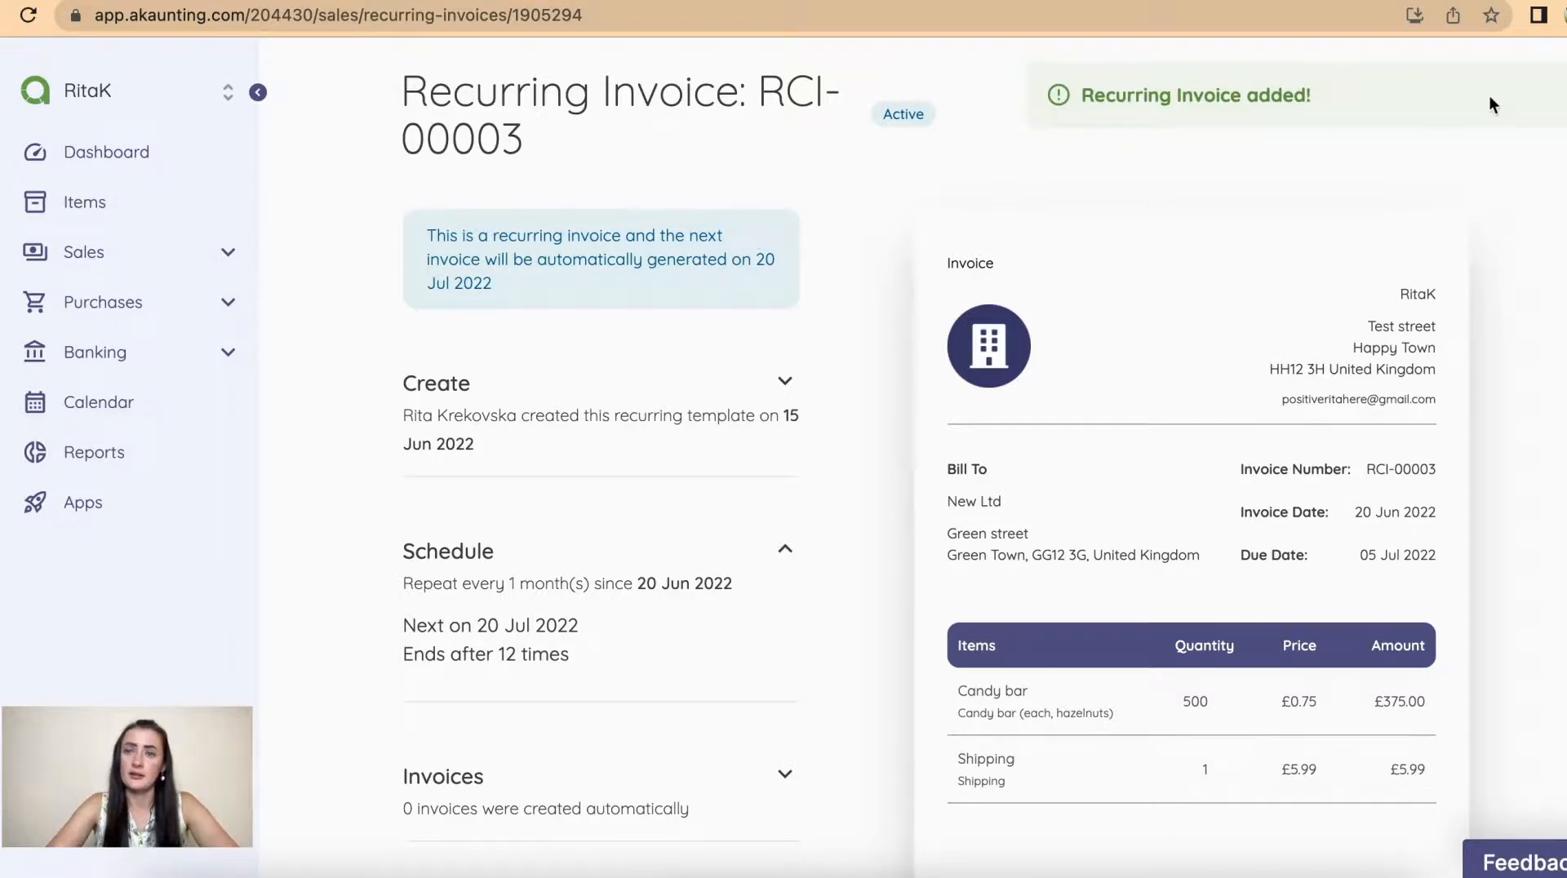
Step: Review the saved recurring invoice's schedule, automatically created invoices, customer details, items and totals
scroll(780, 454, "down", 1)
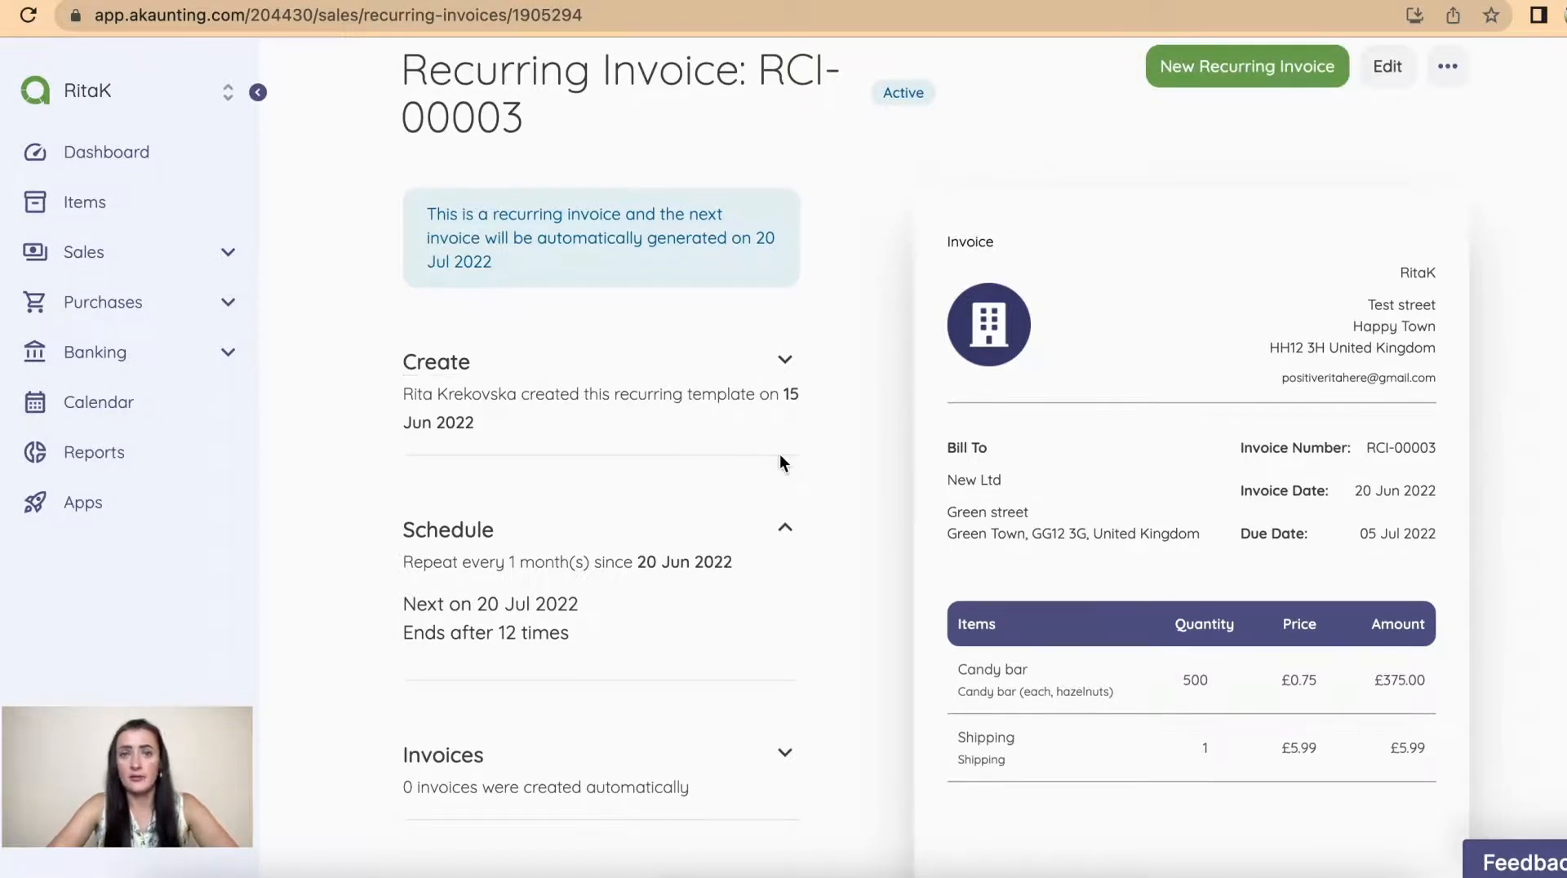
scroll(601, 360, "down", 3)
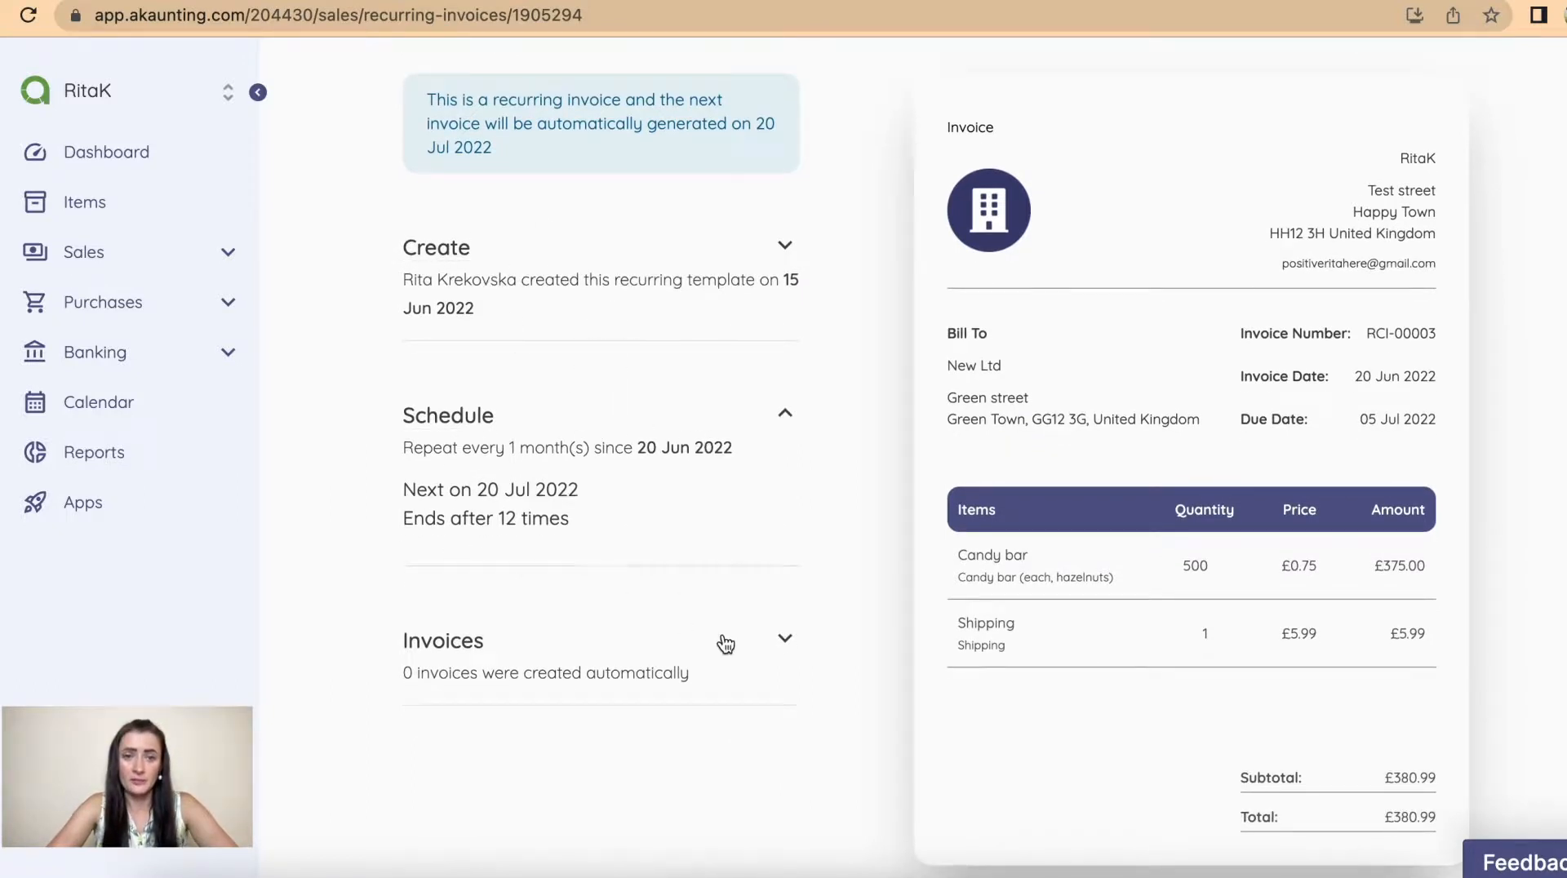
scroll(634, 770, "down", 2)
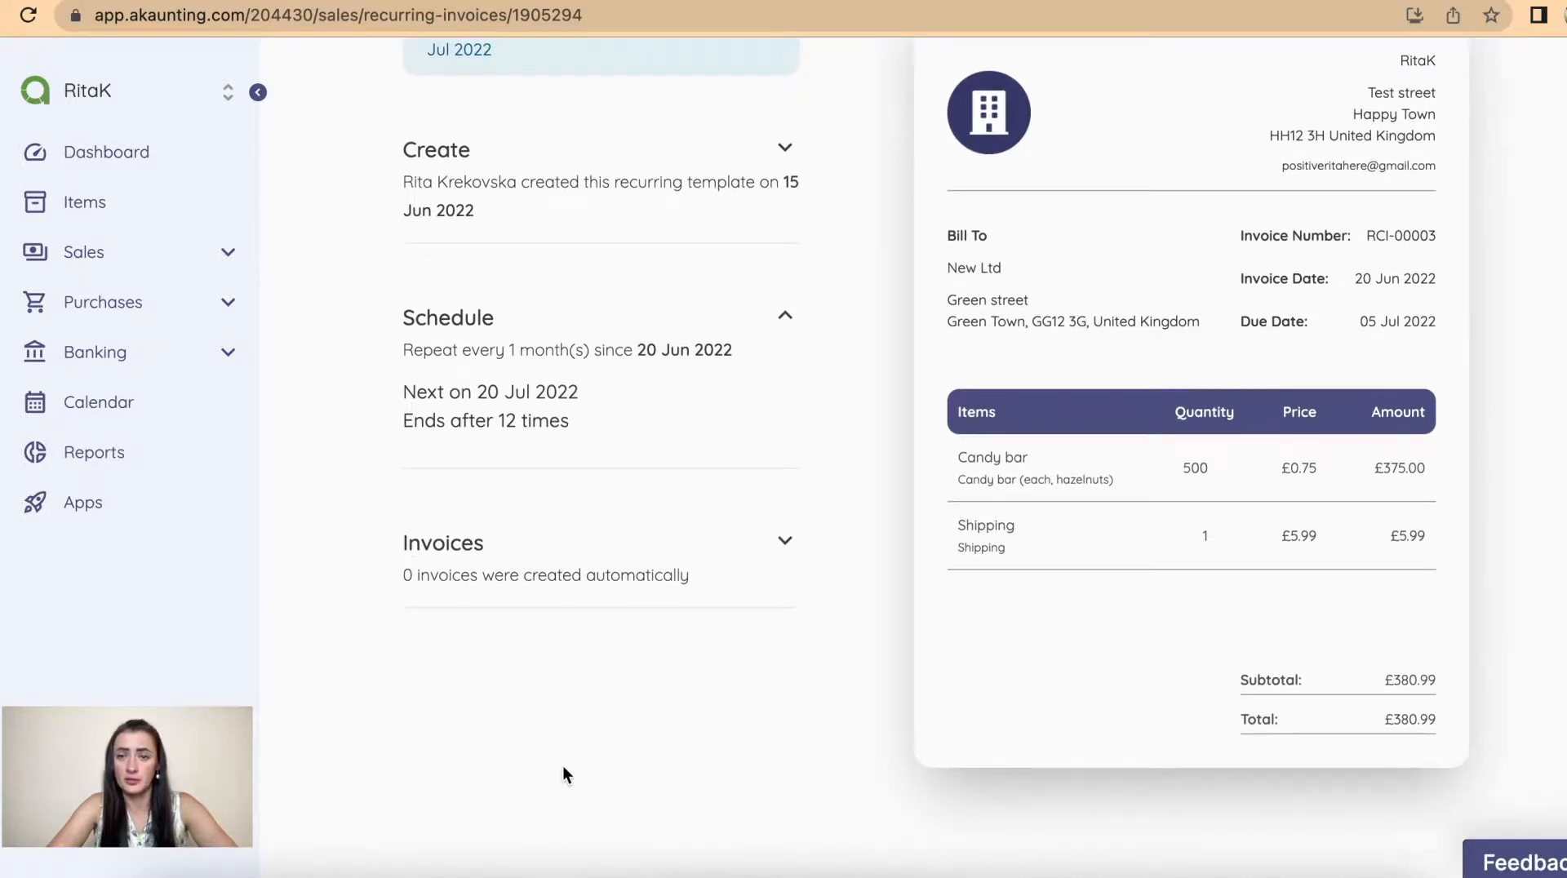
scroll(562, 767, "up", 2)
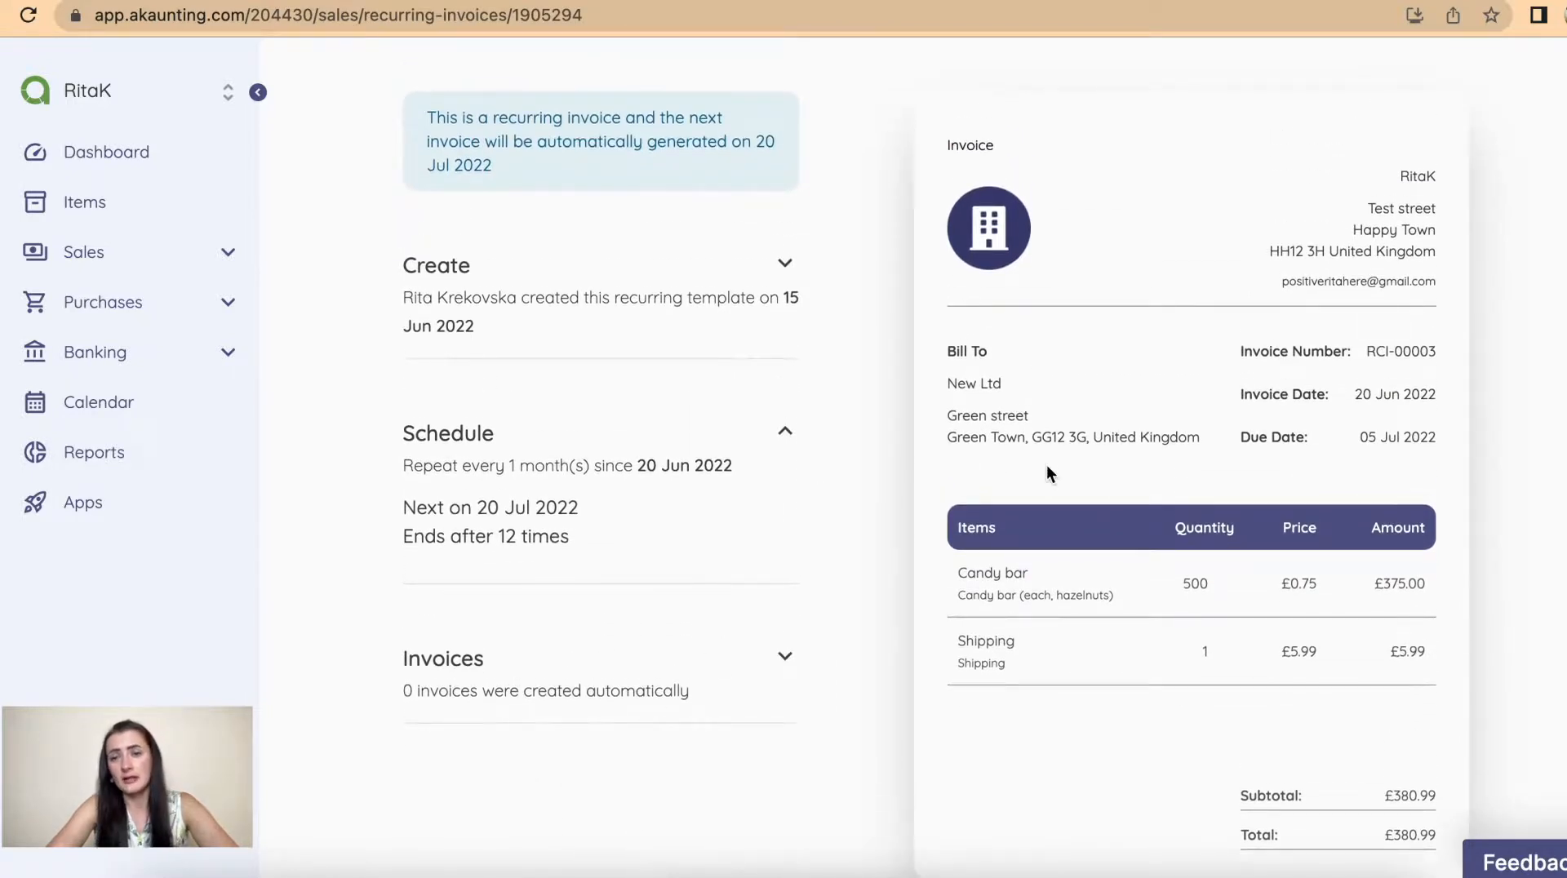
scroll(1057, 451, "down", 1)
scroll(1058, 454, "up", 1)
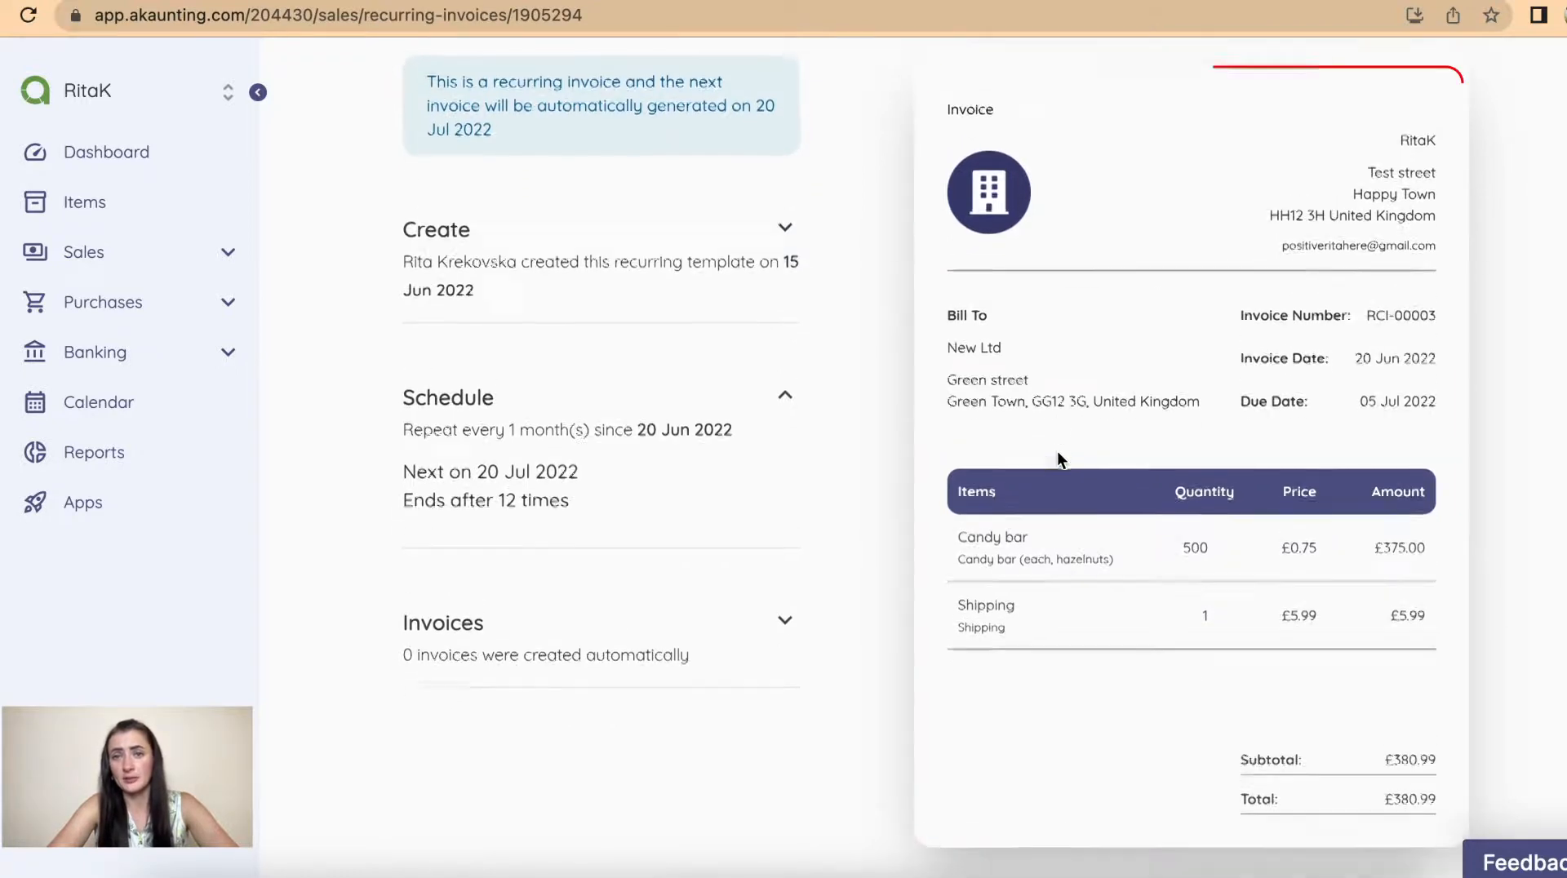